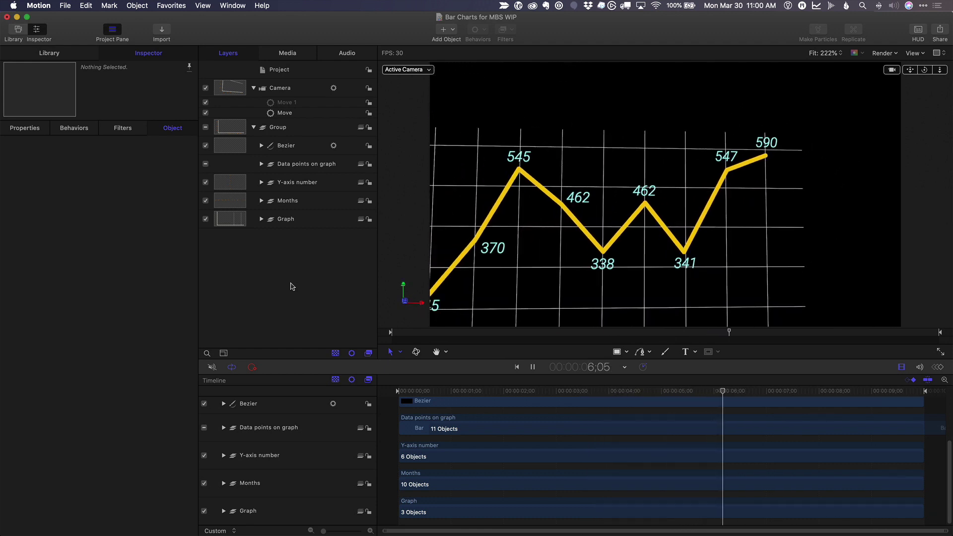
# Step: Stop playback at 7;21 on the finished yellow line graph with all its value labels
pyautogui.press('space')
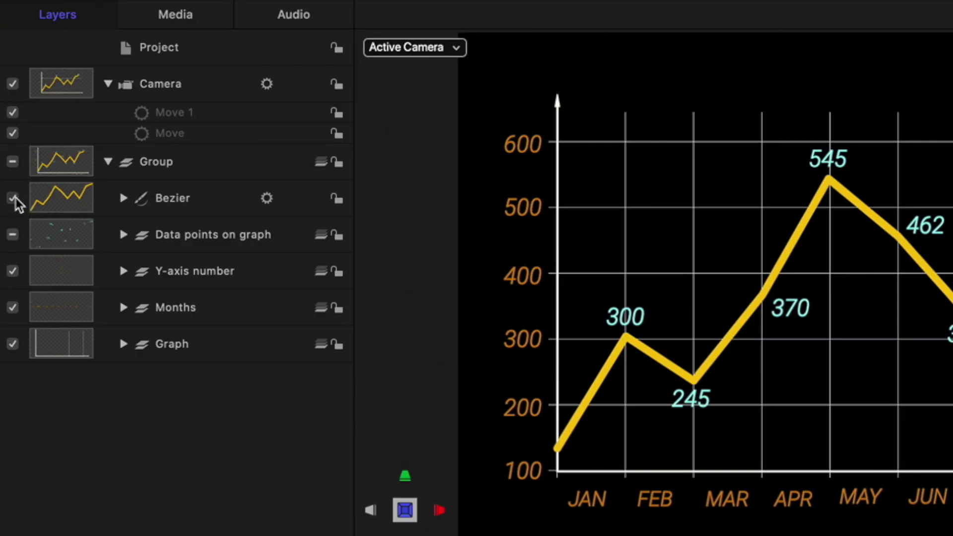
# Step: Hide the Bezier, Grid and Camera layers, return to the start, and select the Graph group
pyautogui.click(13, 199)
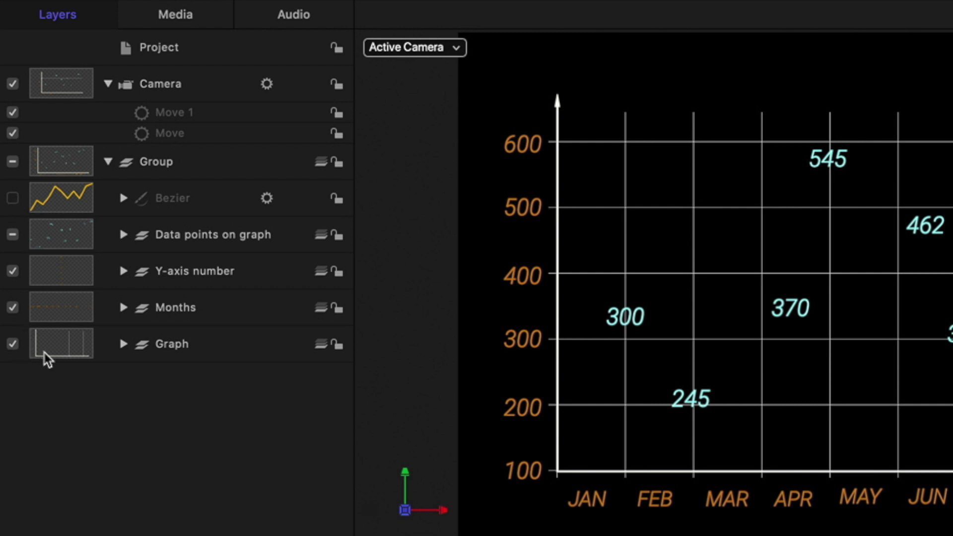
pyautogui.click(123, 345)
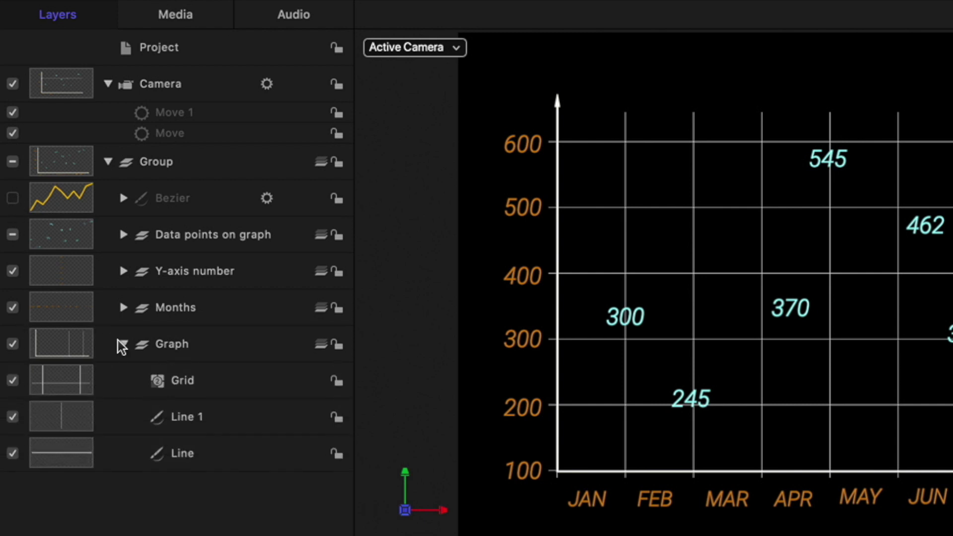
pyautogui.click(198, 394)
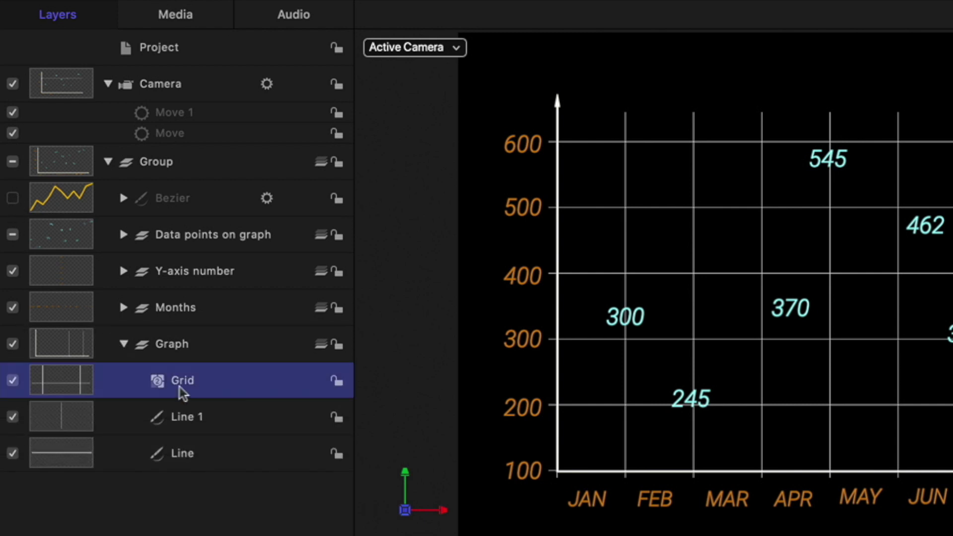
pyautogui.click(13, 381)
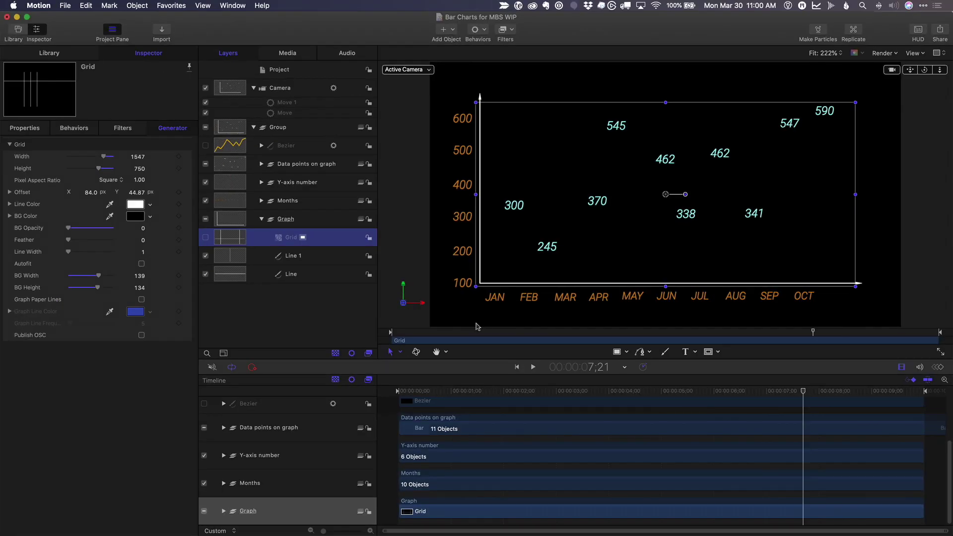
pyautogui.press('Home')
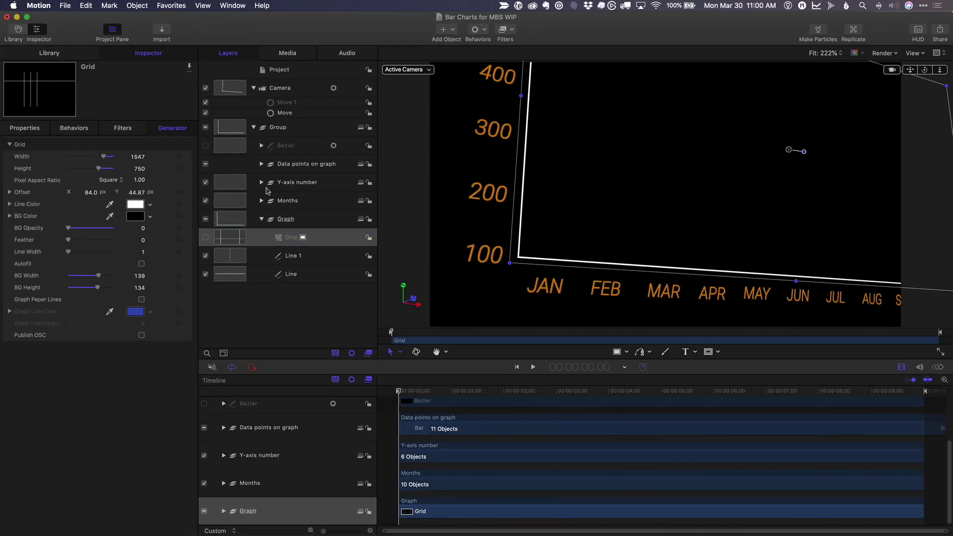
pyautogui.click(206, 89)
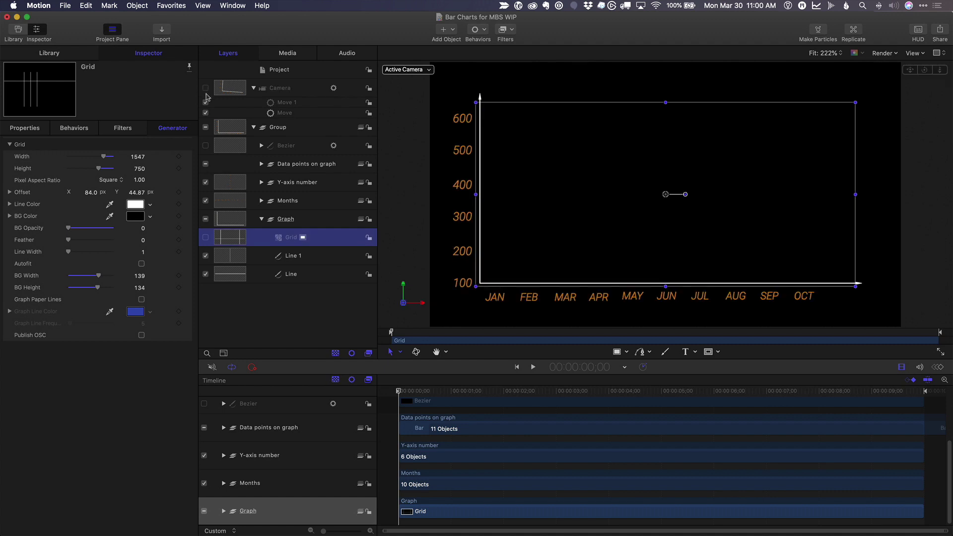
pyautogui.click(308, 222)
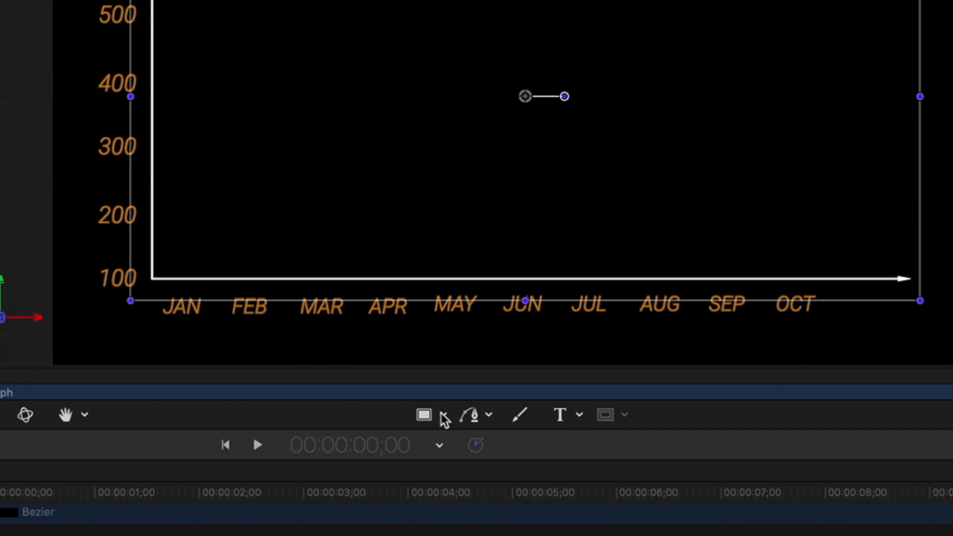
# Step: Draw a horizontal line across the graph near 560 with a 1-pixel outline width
pyautogui.click(627, 352)
pyautogui.click(461, 496)
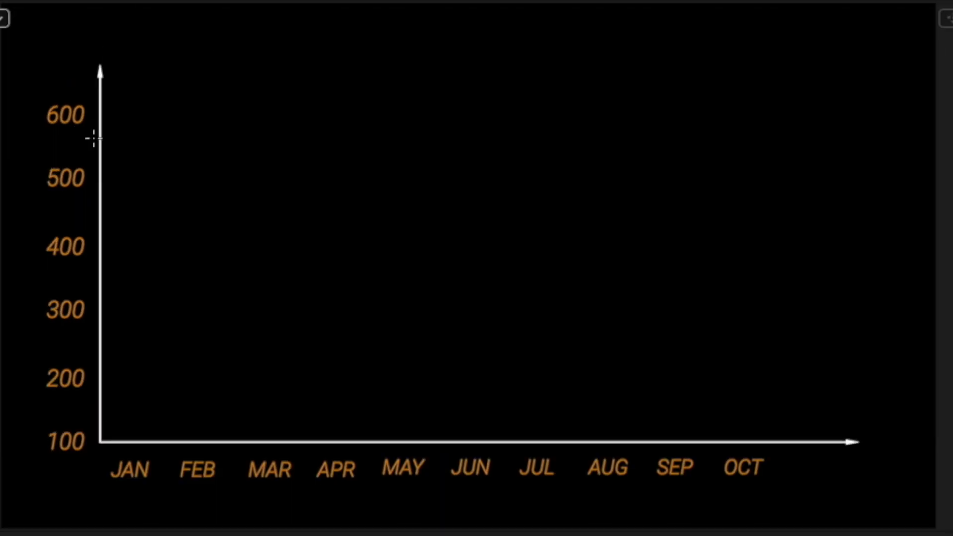
pyautogui.moveTo(93, 139); pyautogui.dragTo(845, 169)
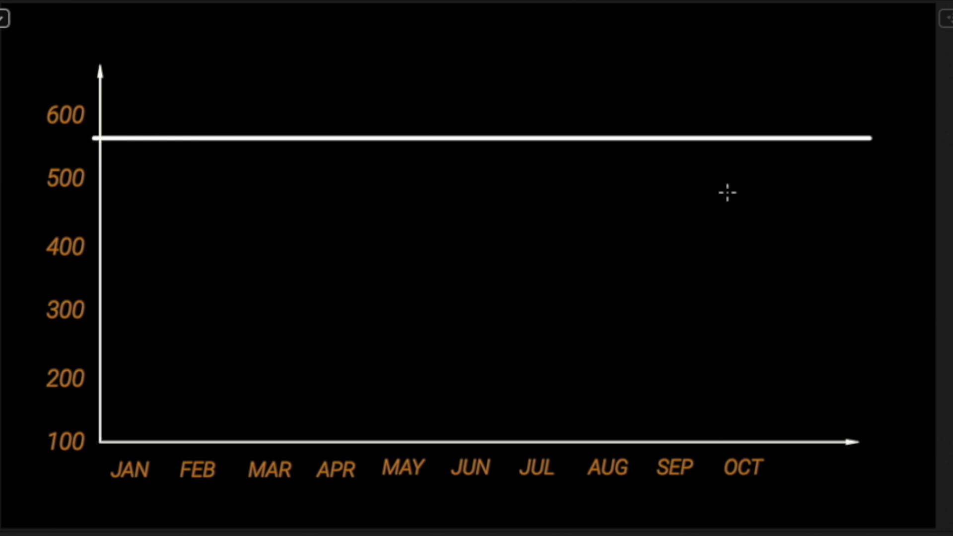
pyautogui.press('s')
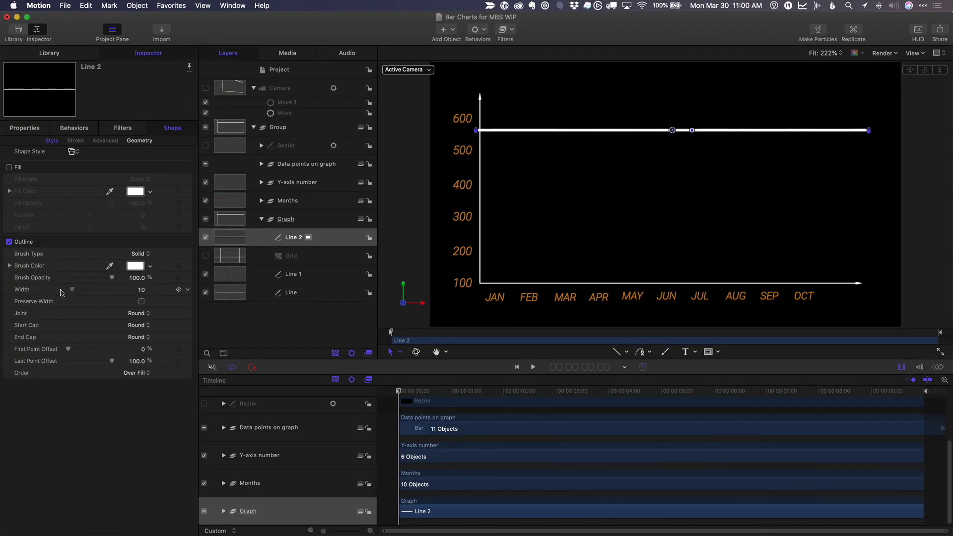
pyautogui.moveTo(61, 293); pyautogui.dragTo(16, 296)
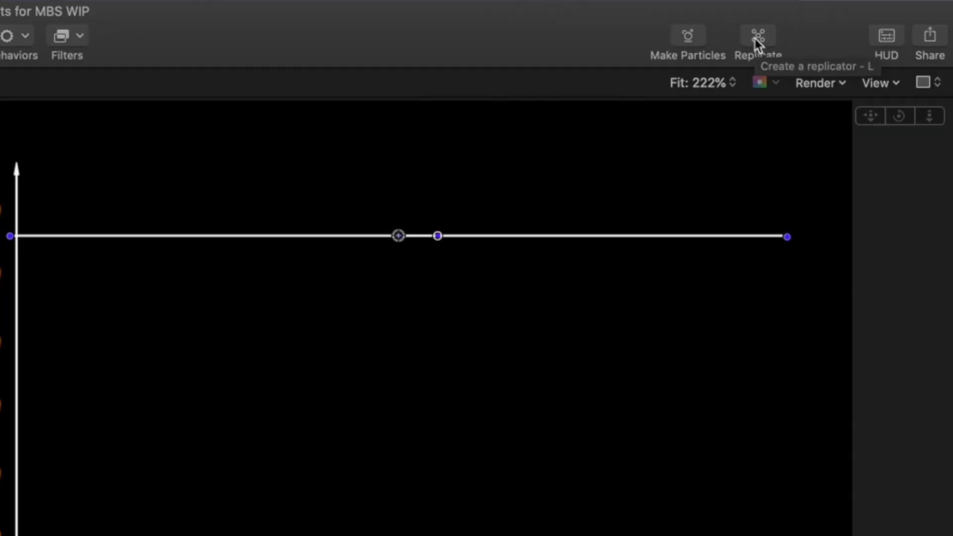
# Step: Replicate the line using a Line shape with start and end point X both 0
pyautogui.click(755, 38)
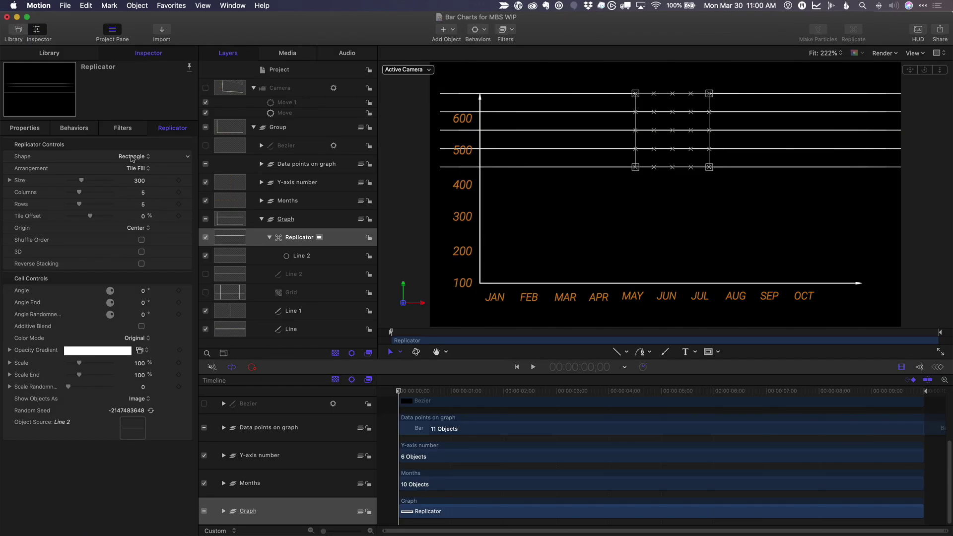
pyautogui.click(132, 157)
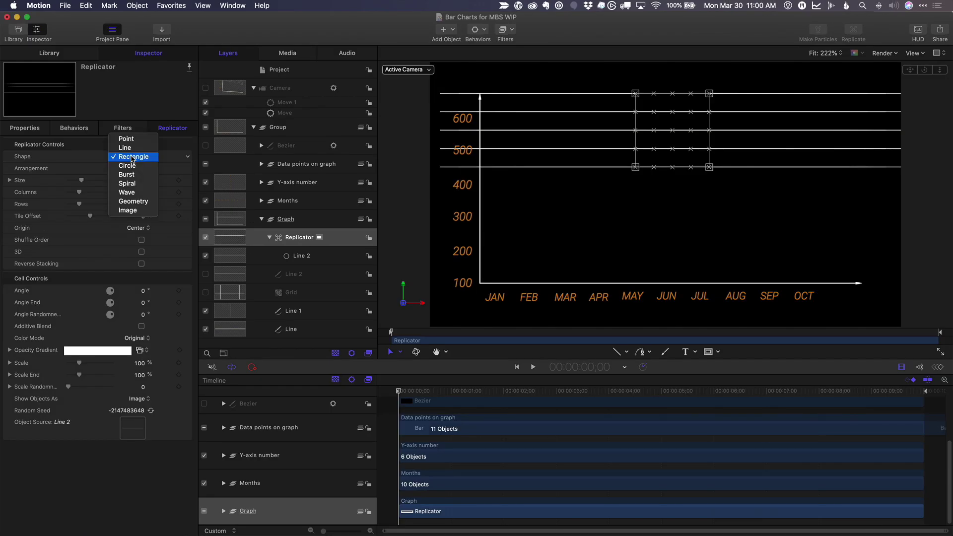
pyautogui.click(132, 148)
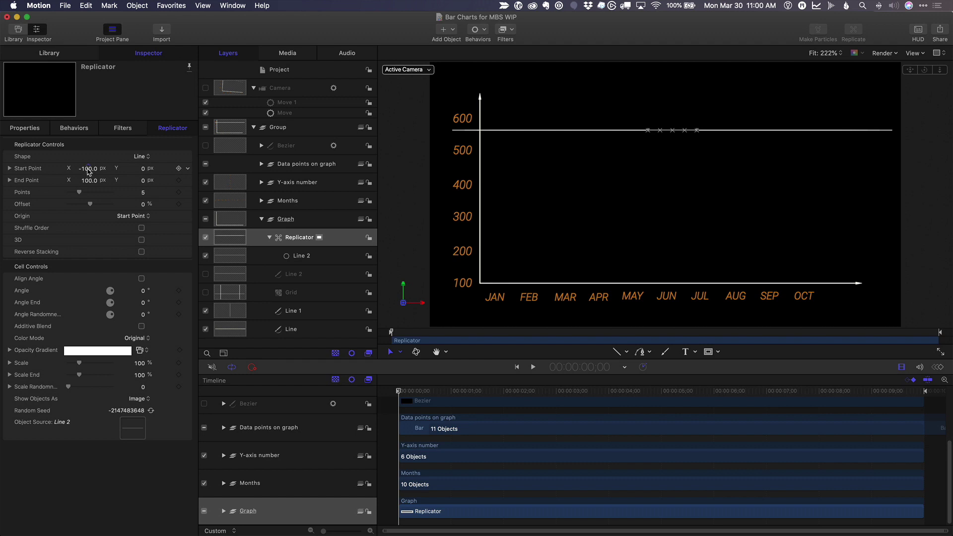
pyautogui.doubleClick(88, 169)
pyautogui.write('0')
pyautogui.doubleClick(88, 181)
pyautogui.write('0')
pyautogui.press('Return')
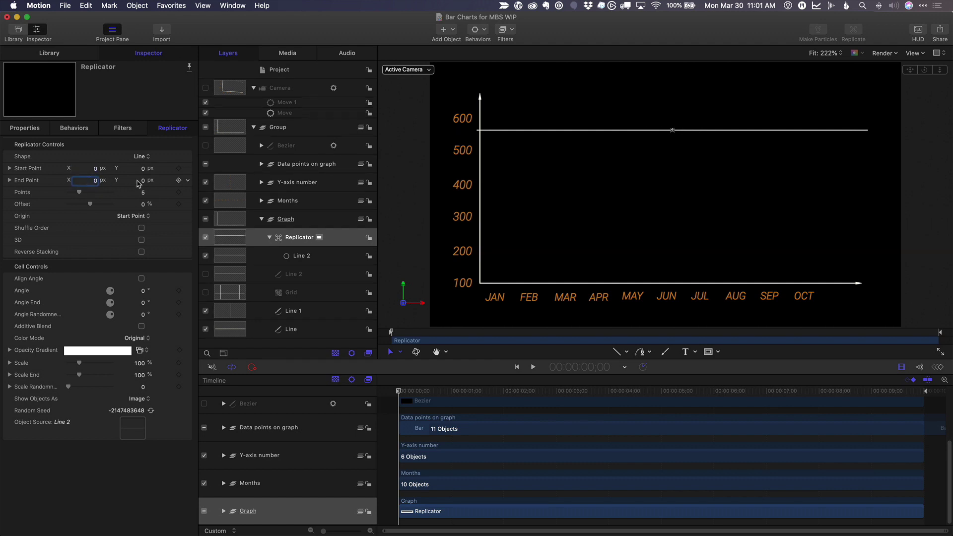
# Step: Spread the copies onto the 200–600 levels and nudge their Position X into place
pyautogui.moveTo(144, 182); pyautogui.dragTo(144, 226)
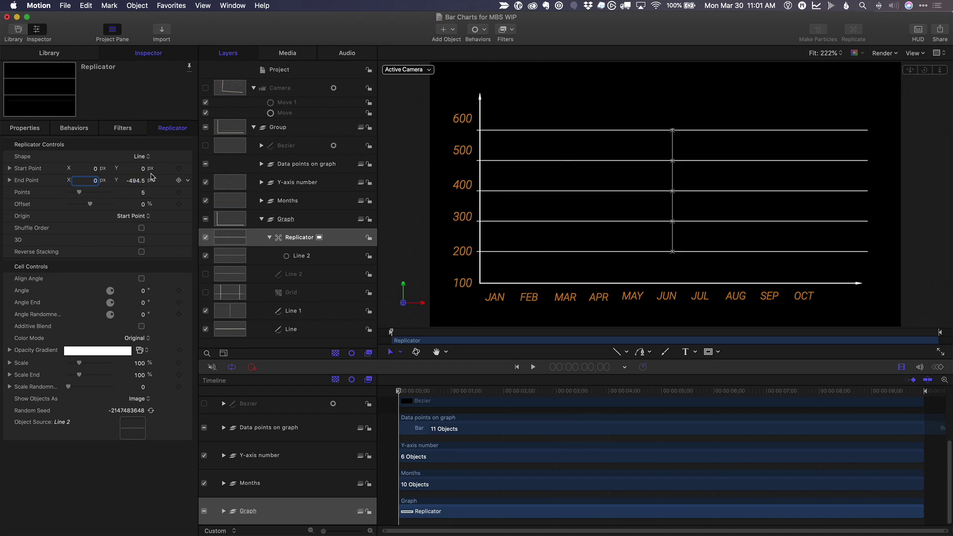
pyautogui.moveTo(143, 168); pyautogui.dragTo(144, 160)
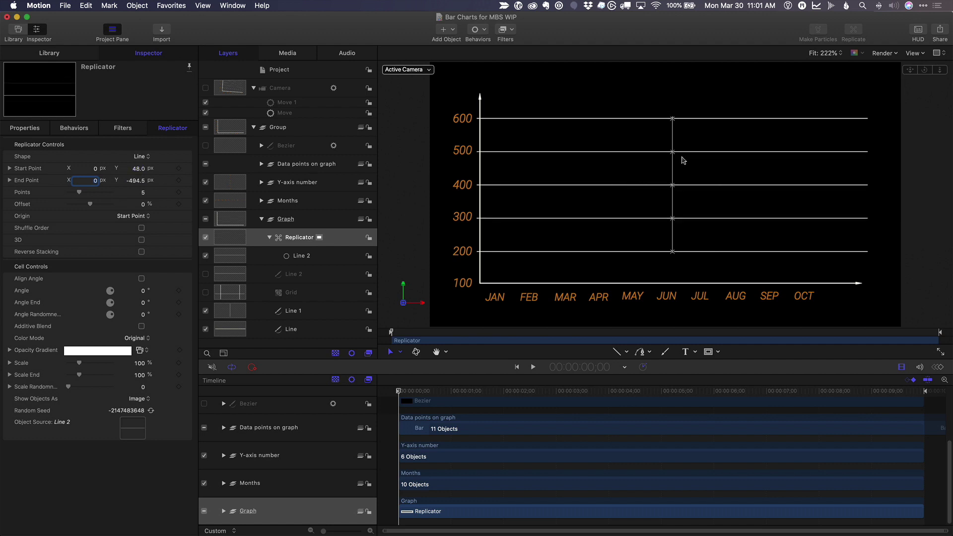
pyautogui.click(34, 130)
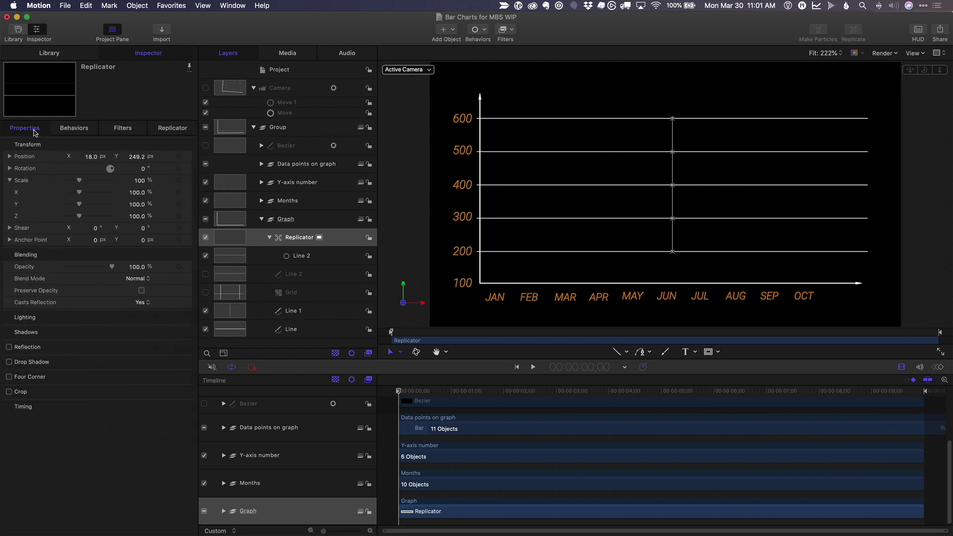
pyautogui.moveTo(91, 160); pyautogui.dragTo(91, 159)
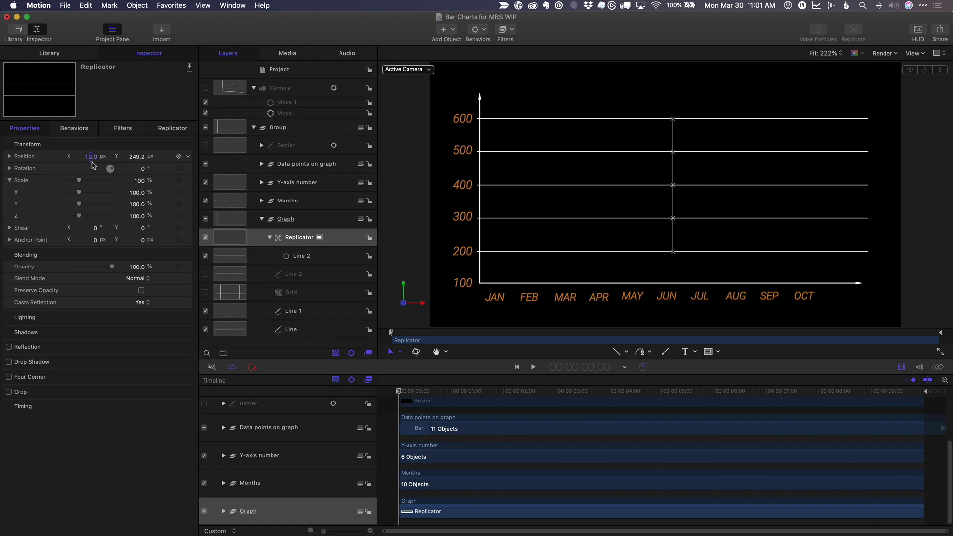
pyautogui.click(262, 220)
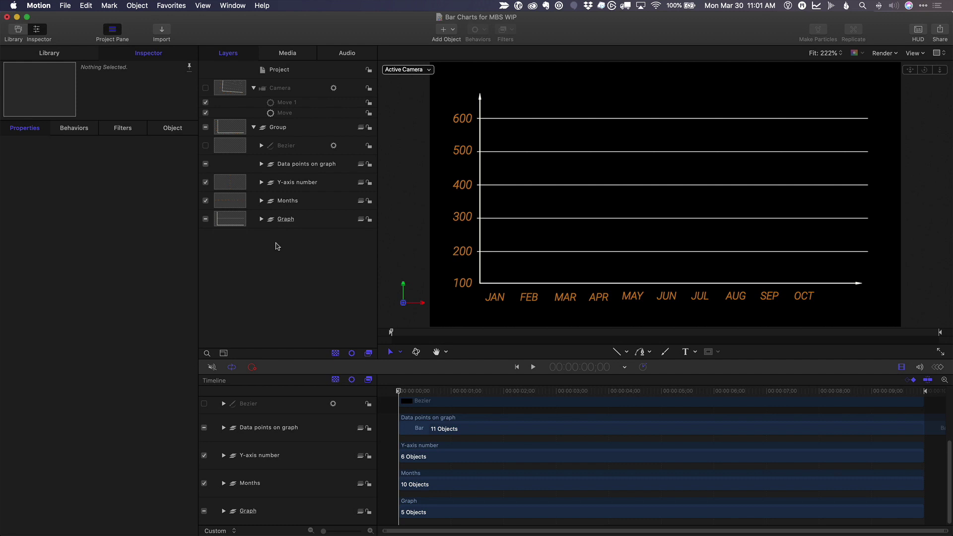
# Step: Create Group 1, send it to the bottom of the layers, make it 3D, and show Generators
pyautogui.click(145, 5)
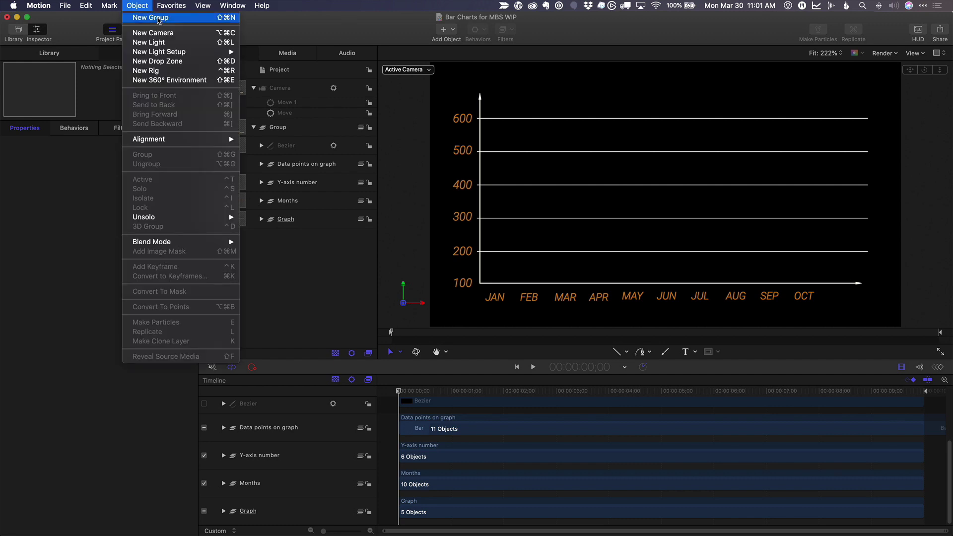
pyautogui.click(159, 20)
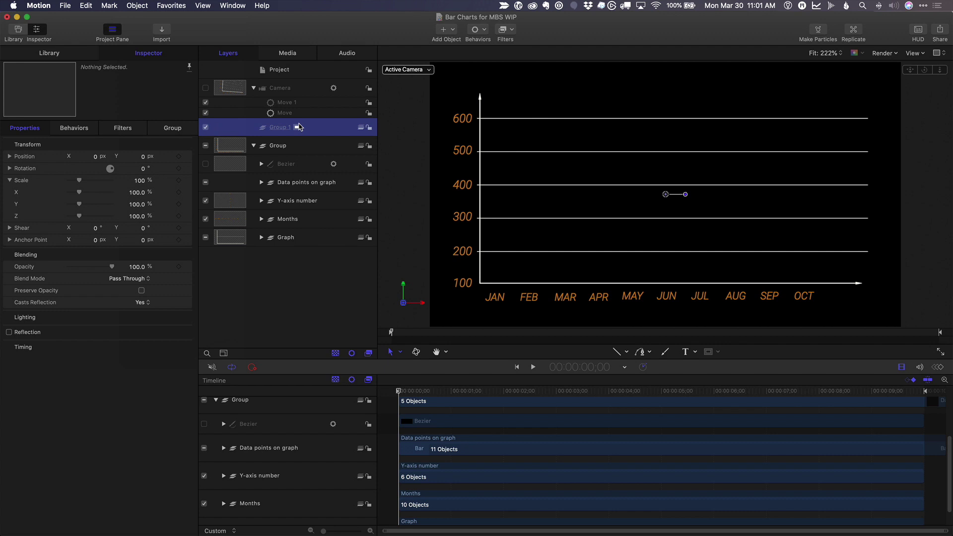
pyautogui.press('super+shift+bracketleft')
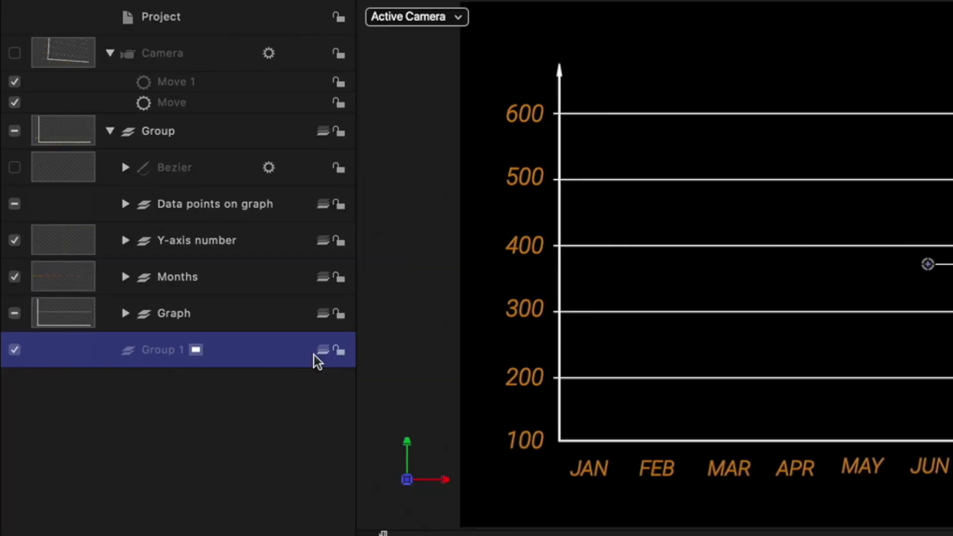
pyautogui.click(359, 238)
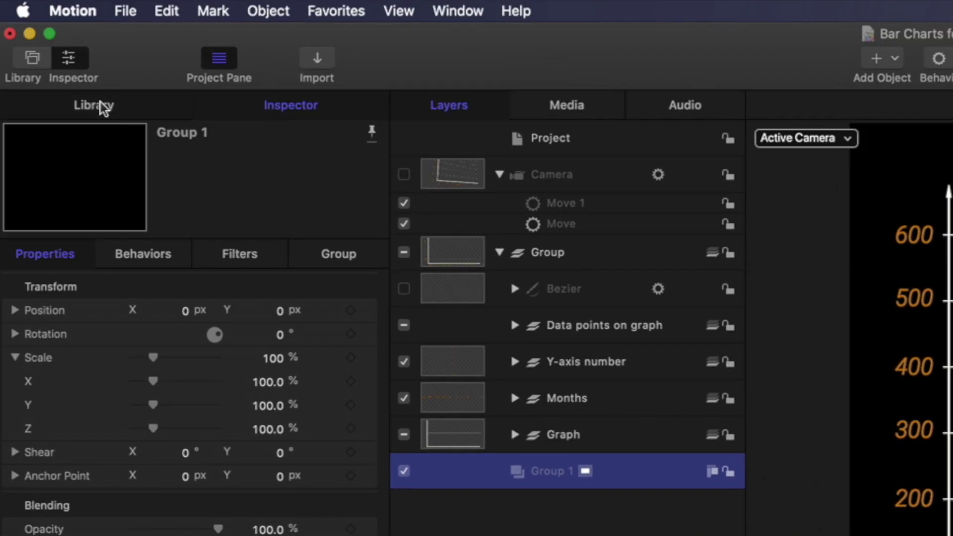
pyautogui.click(100, 106)
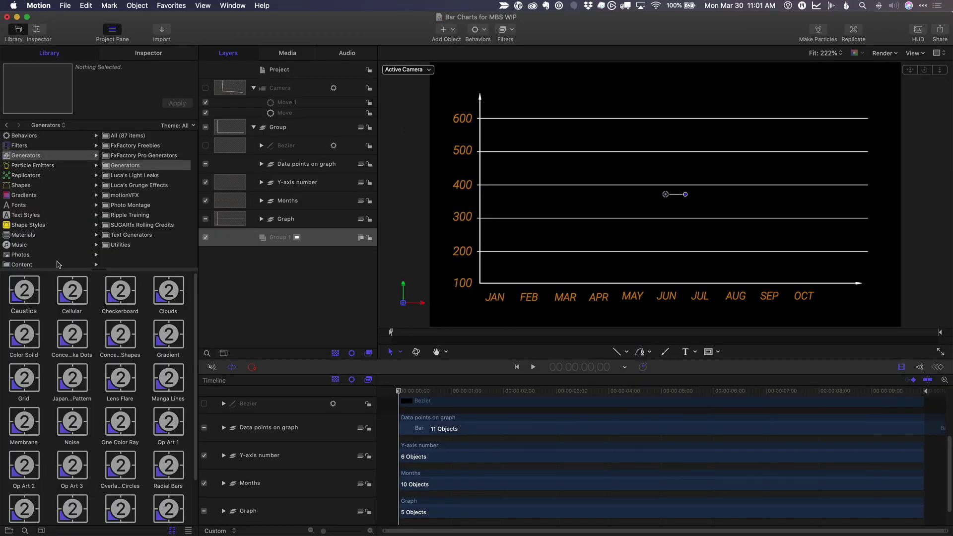
# Step: Add a Gradient generator to Group 1 and make it Radial with Start Y 0
pyautogui.moveTo(176, 332); pyautogui.dragTo(282, 238)
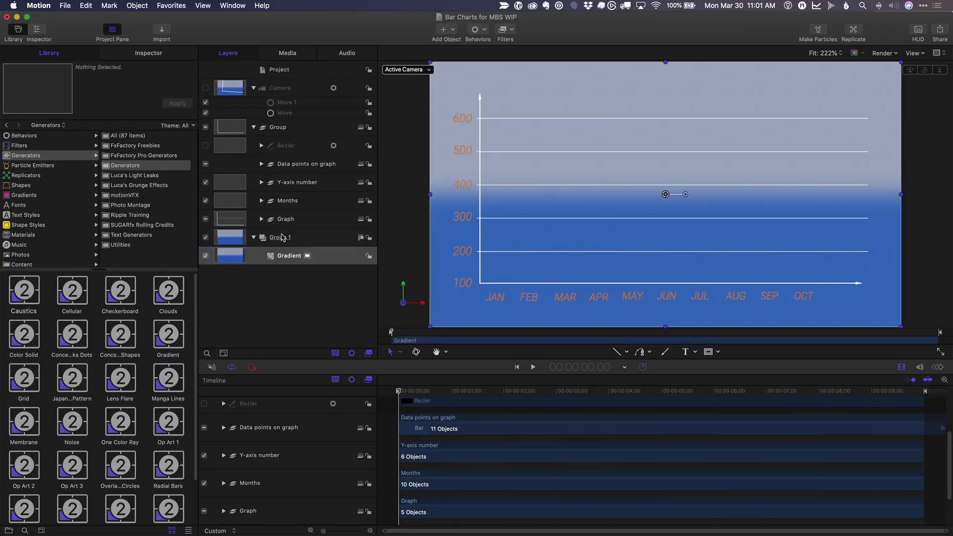
pyautogui.click(141, 54)
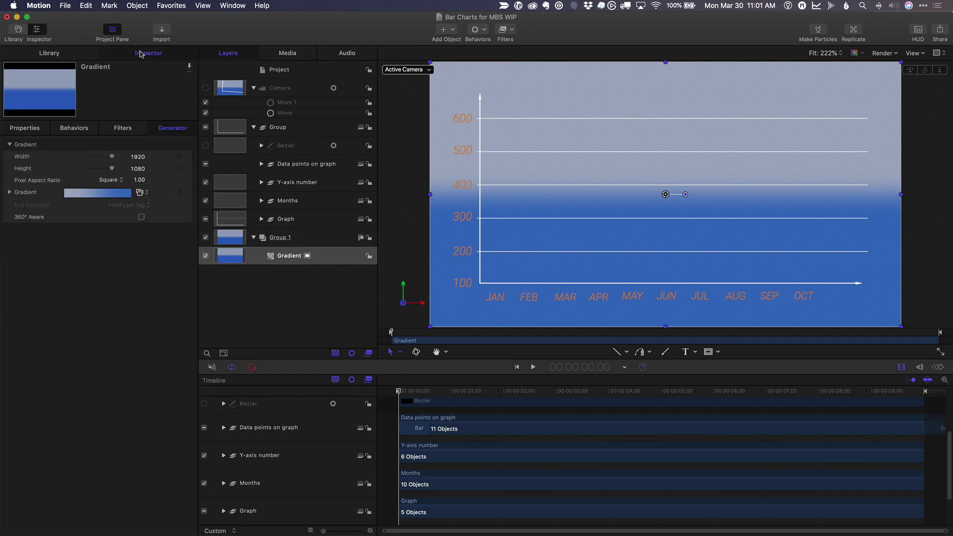
pyautogui.click(9, 193)
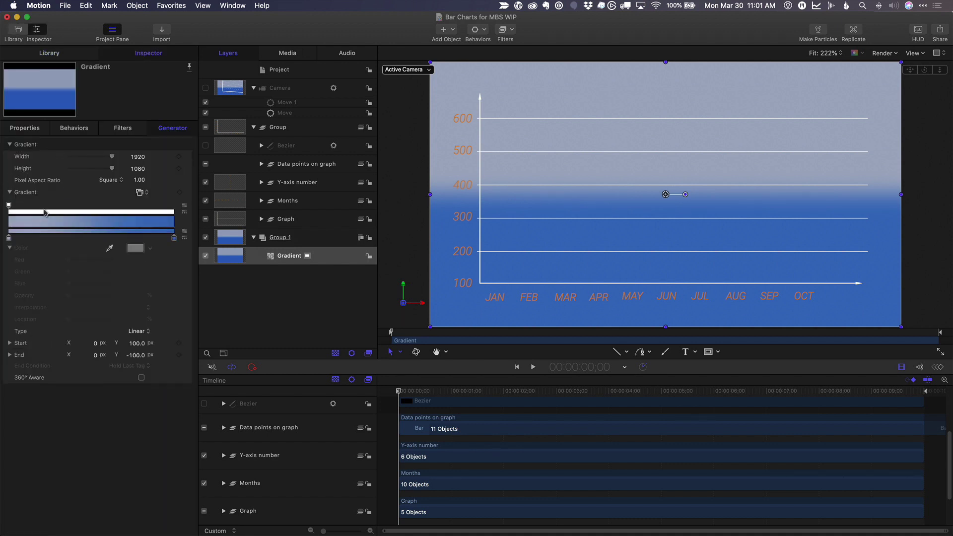
pyautogui.click(142, 336)
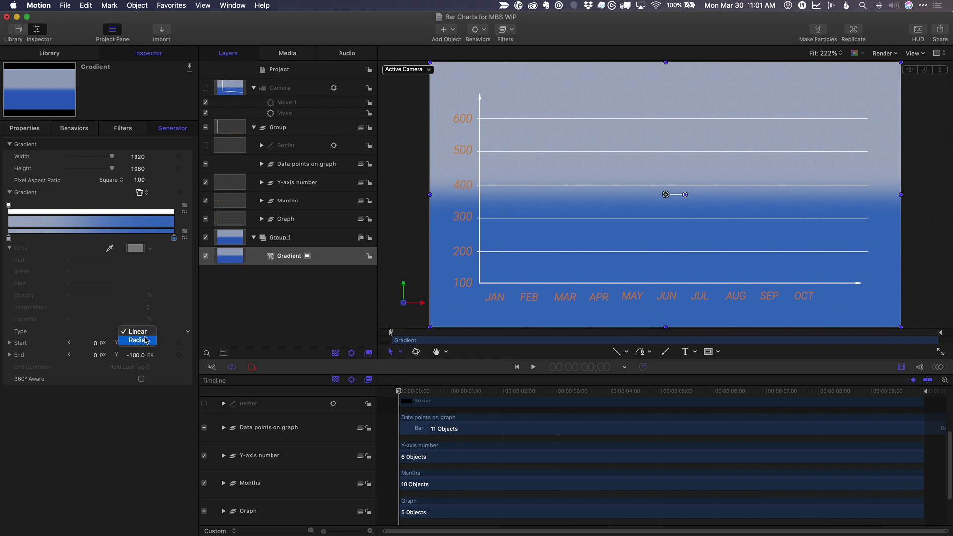
pyautogui.click(141, 341)
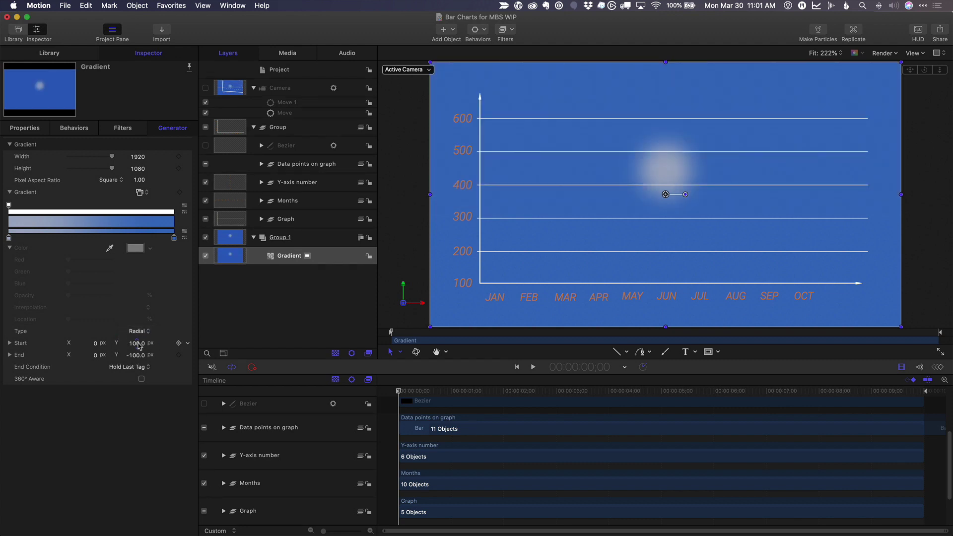
pyautogui.click(137, 344)
pyautogui.write('0')
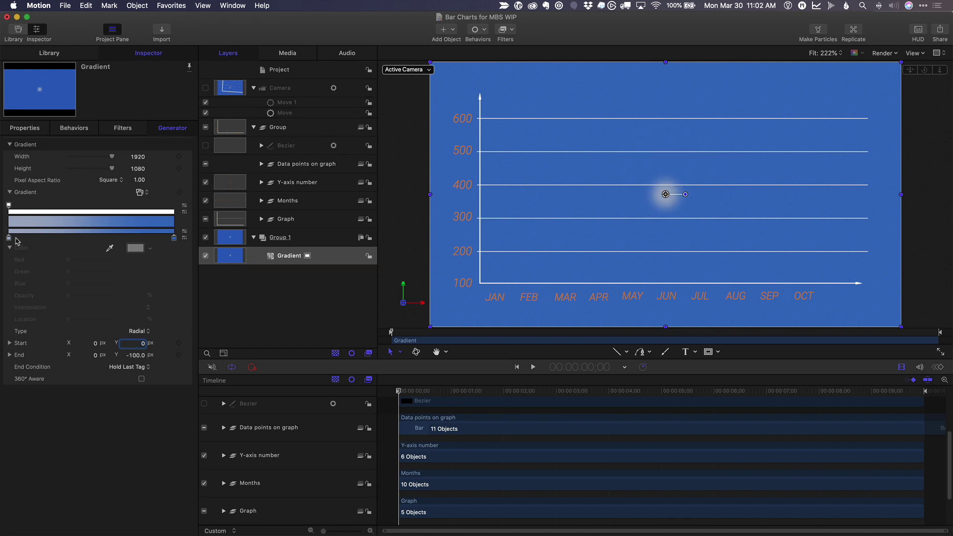
# Step: Colour the gradient bright blue to dark navy and enlarge its radius over the whole chart
pyautogui.moveTo(8, 242); pyautogui.dragTo(66, 241)
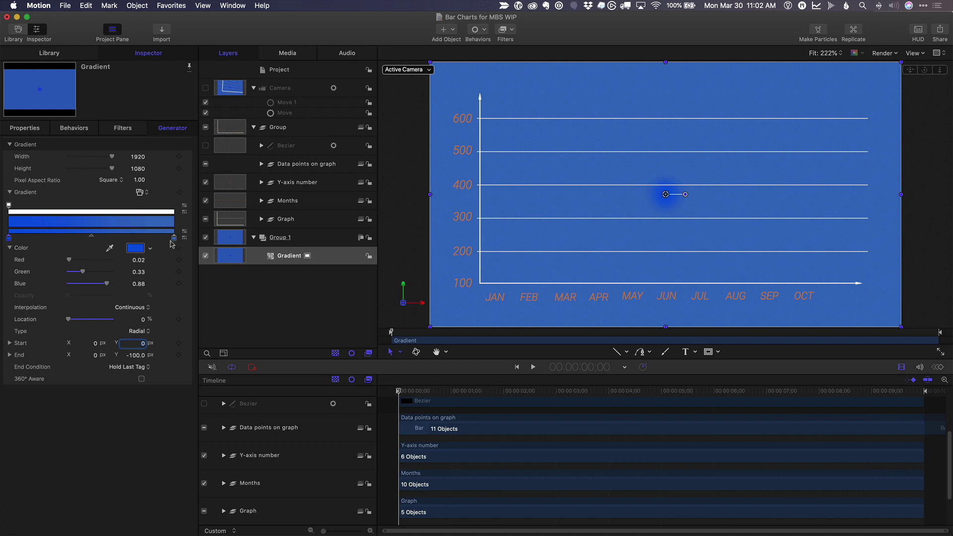
pyautogui.moveTo(173, 241); pyautogui.dragTo(207, 248)
pyautogui.rightClick(660, 167)
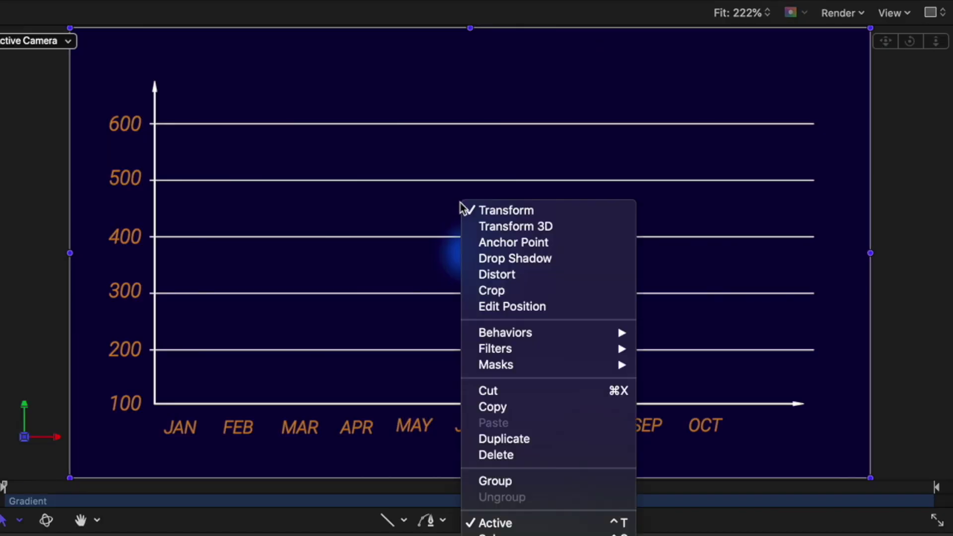
pyautogui.click(540, 312)
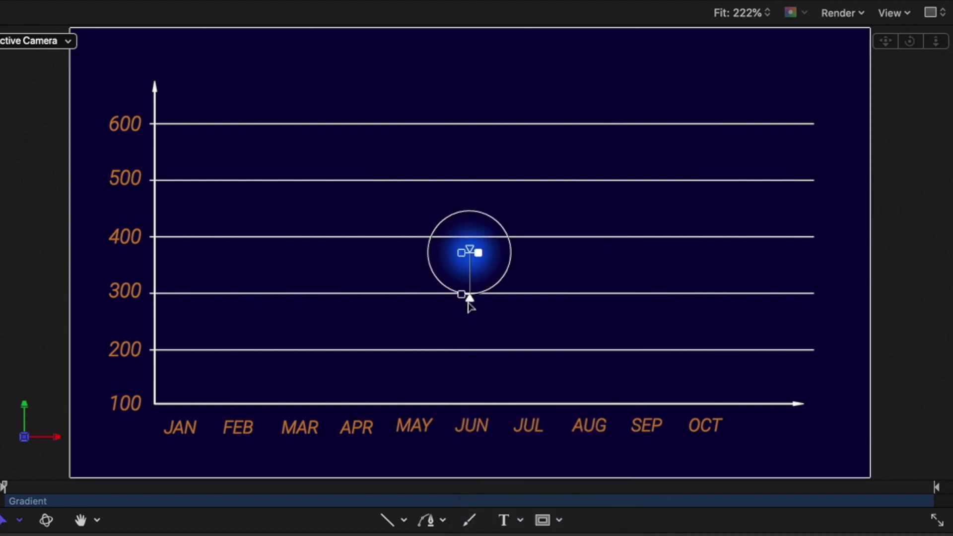
pyautogui.moveTo(470, 306); pyautogui.dragTo(473, 535)
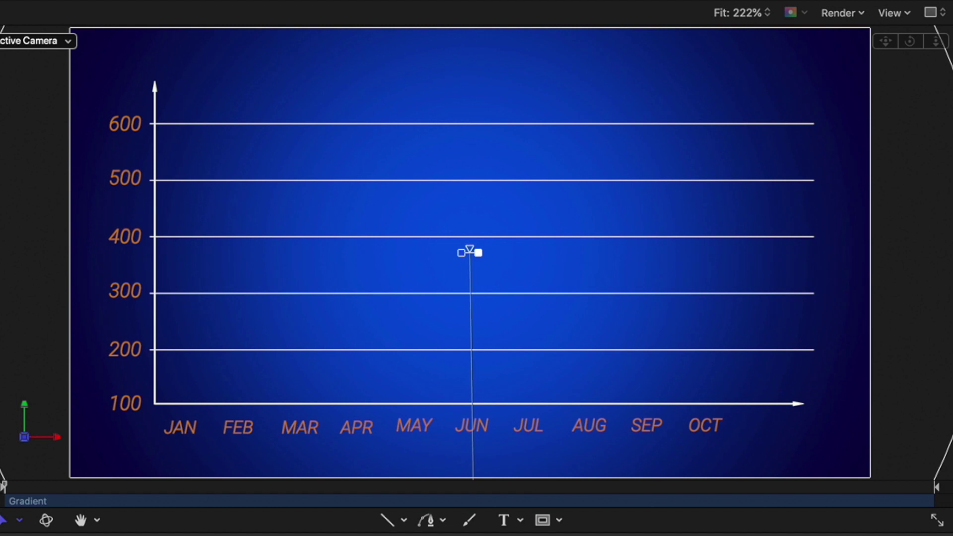
# Step: Create Group 2 above Bezier and draw a white rectangle over JAN up to about 300
pyautogui.click(240, 326)
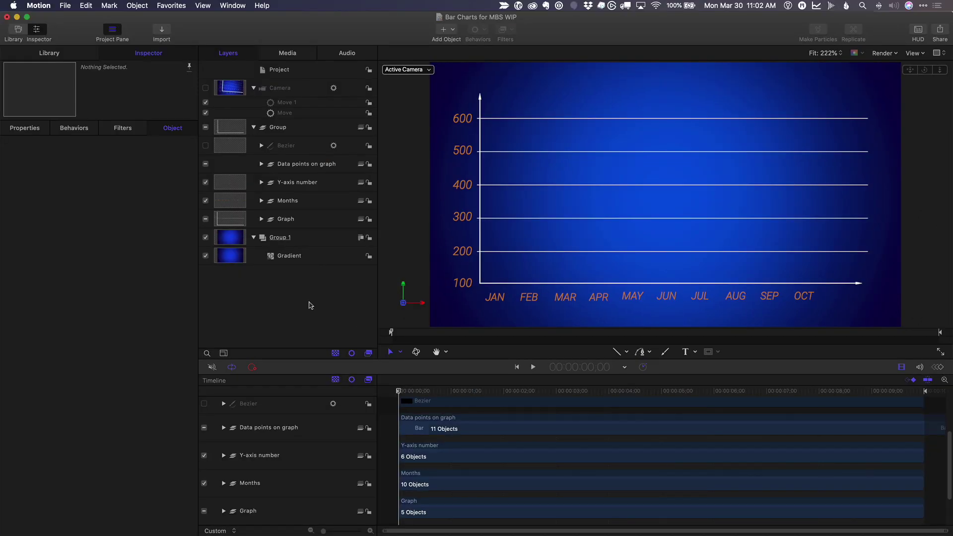
pyautogui.click(296, 147)
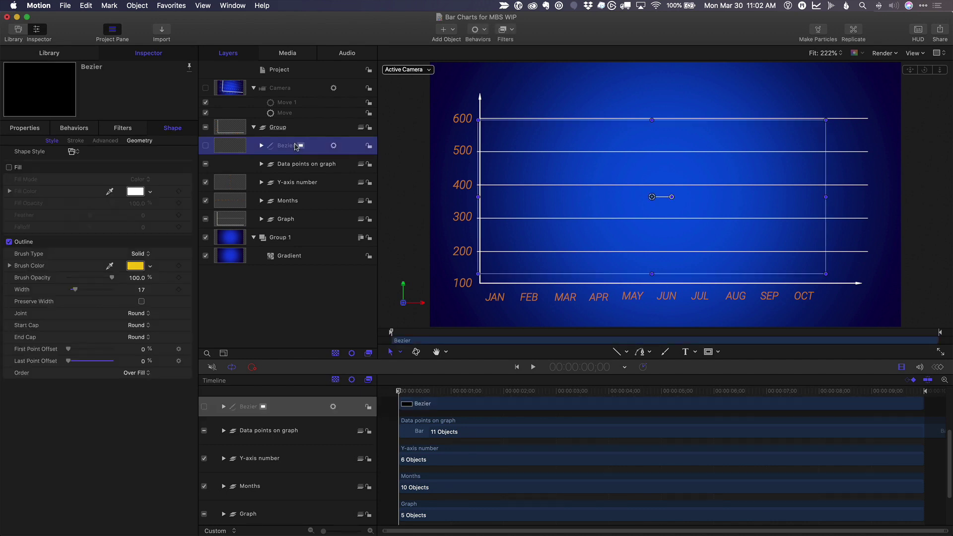
pyautogui.press('super+shift+n')
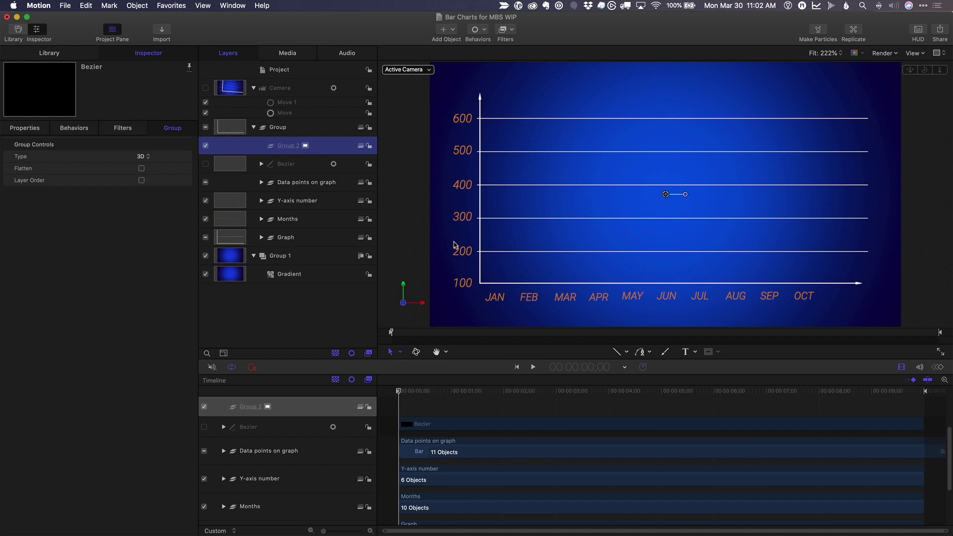
pyautogui.press('r')
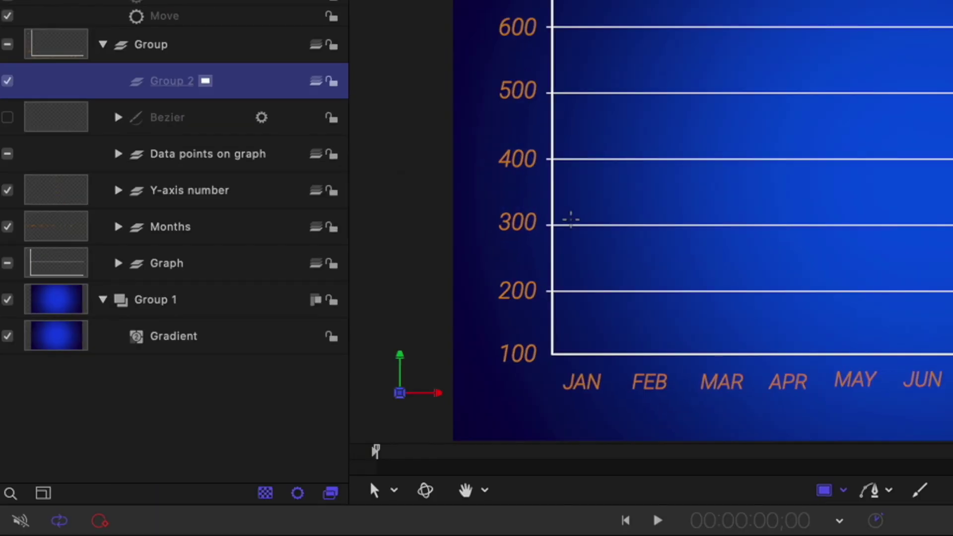
pyautogui.moveTo(566, 202); pyautogui.dragTo(610, 354)
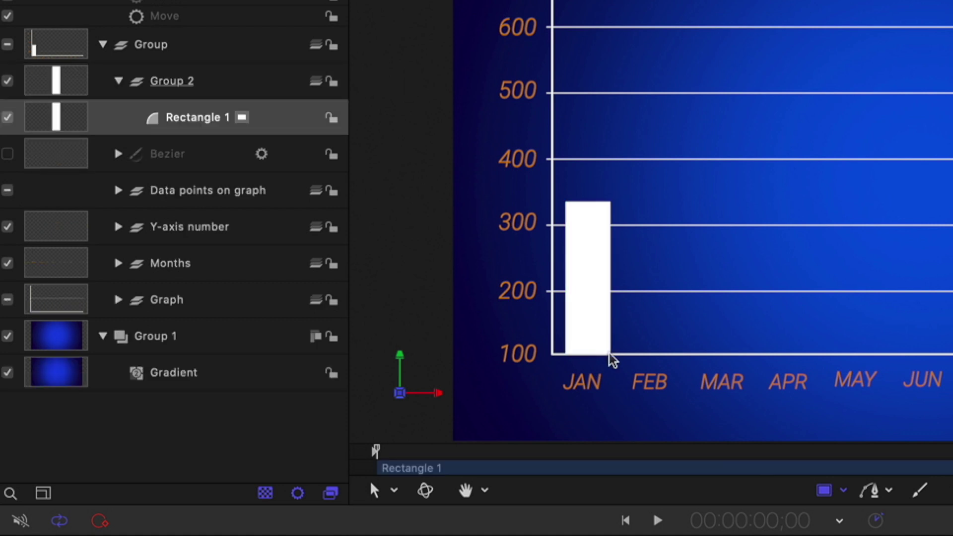
pyautogui.press('s')
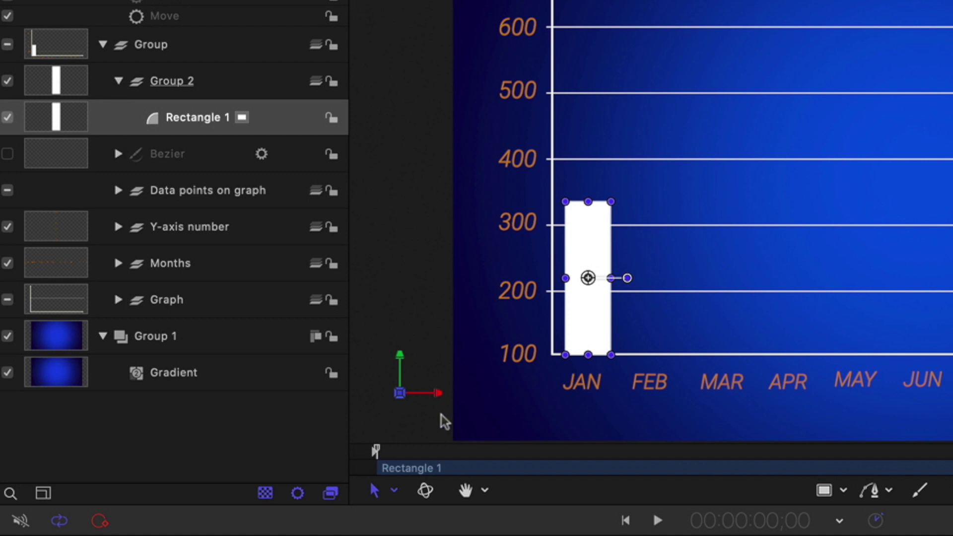
pyautogui.moveTo(405, 454); pyautogui.dragTo(467, 467)
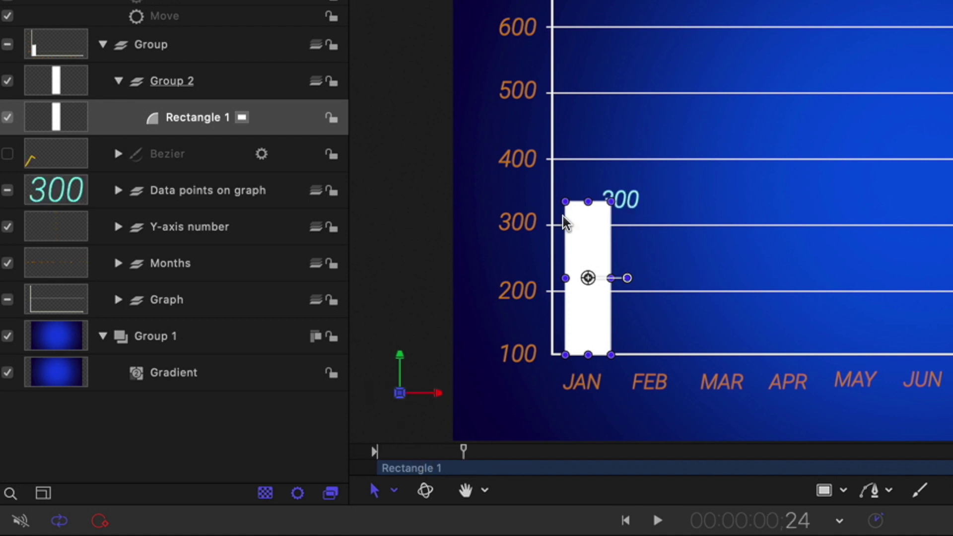
pyautogui.moveTo(587, 201); pyautogui.dragTo(609, 185)
pyautogui.press('super+z')
# Step: Reshape the JAN bar so its top sits exactly on the 300 line
pyautogui.rightClick(591, 232)
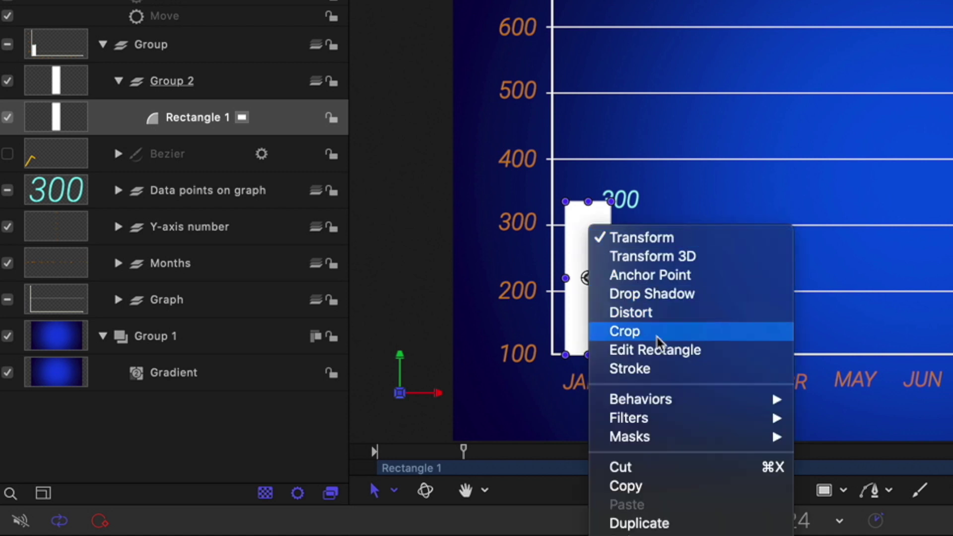
pyautogui.click(672, 355)
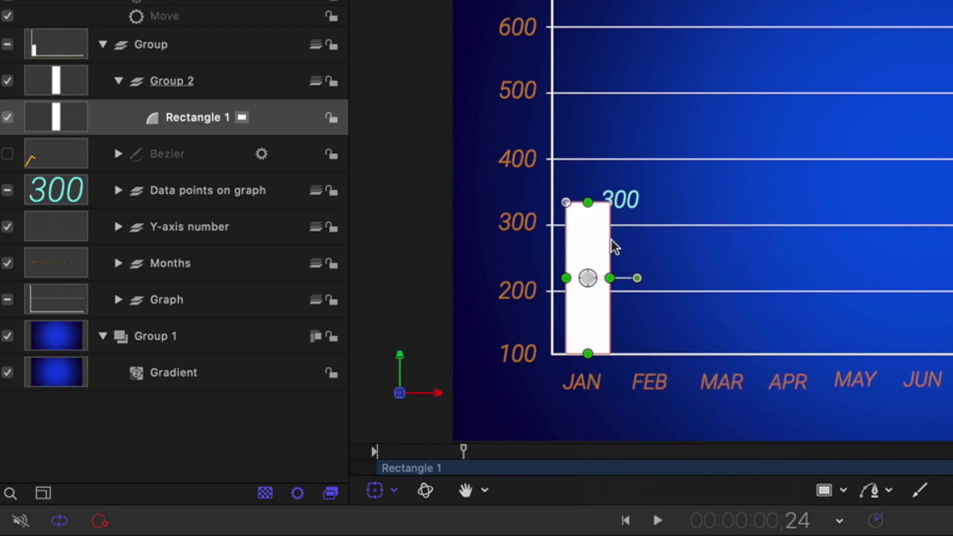
pyautogui.moveTo(588, 204); pyautogui.dragTo(594, 233)
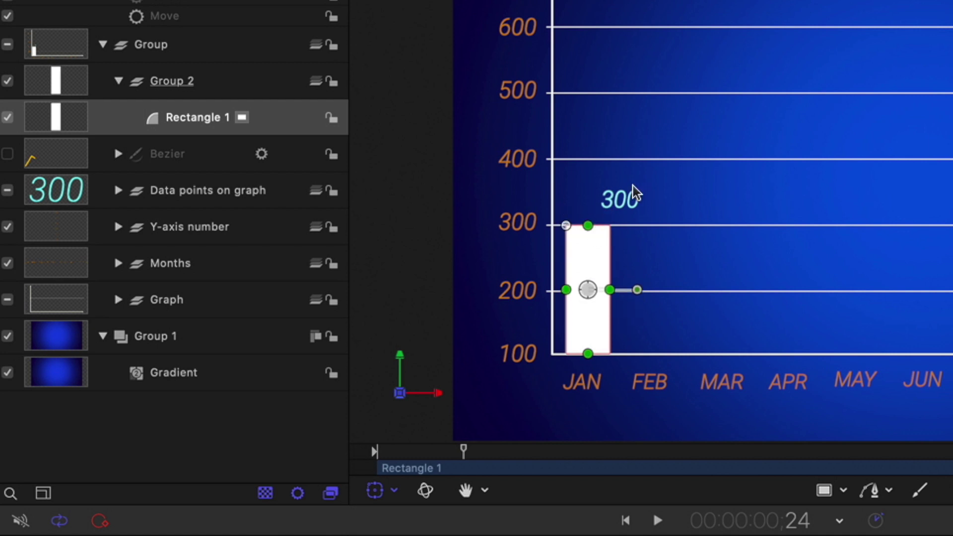
# Step: Move the JAN bar's anchor point down to its base
pyautogui.rightClick(591, 263)
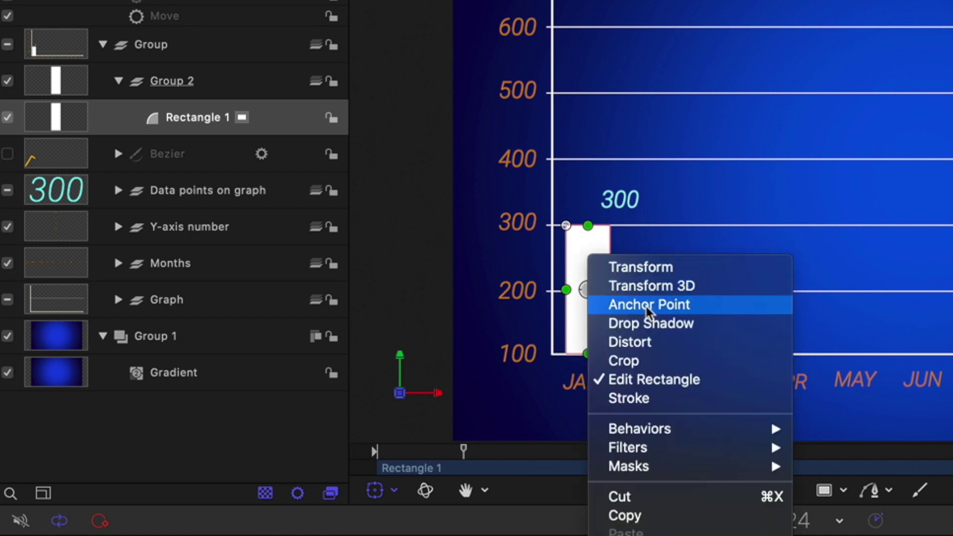
pyautogui.click(628, 305)
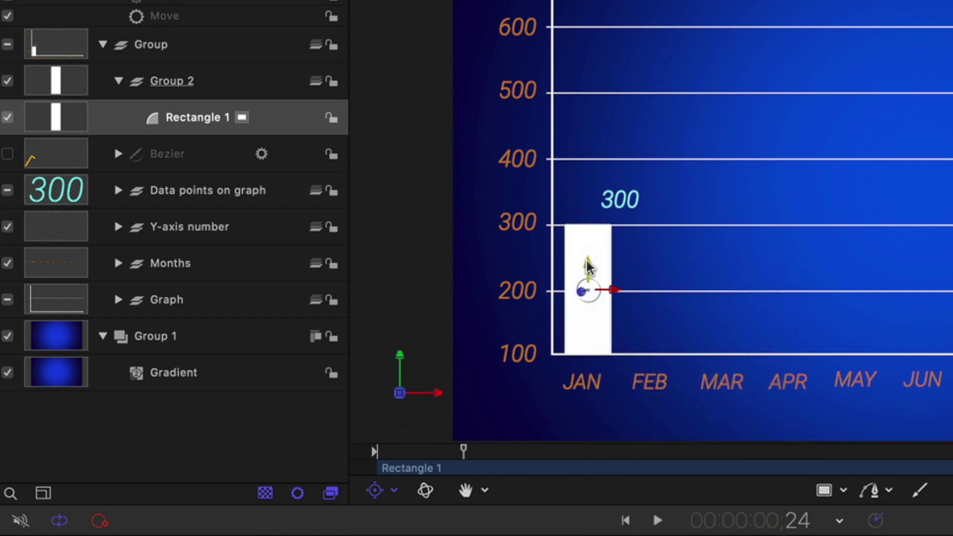
pyautogui.moveTo(587, 267); pyautogui.dragTo(589, 330)
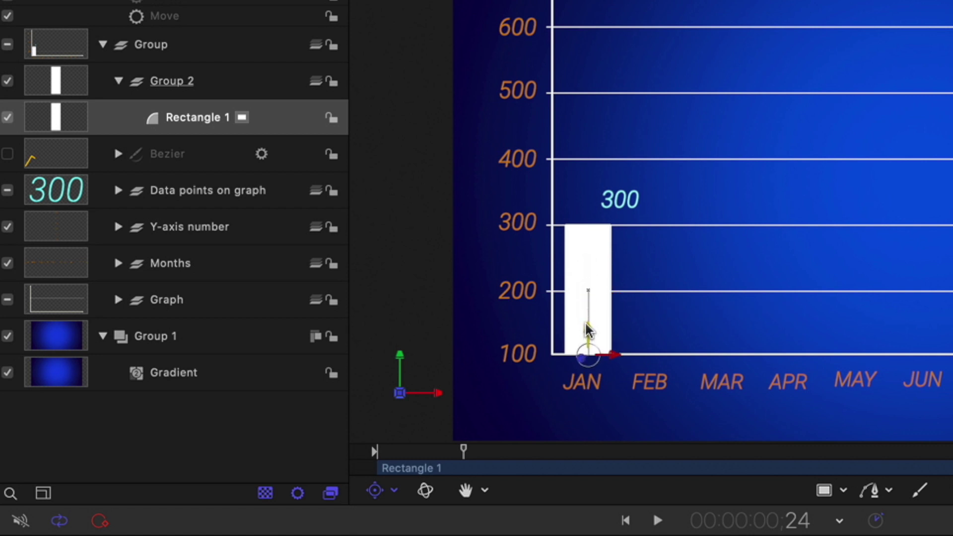
pyautogui.press('s')
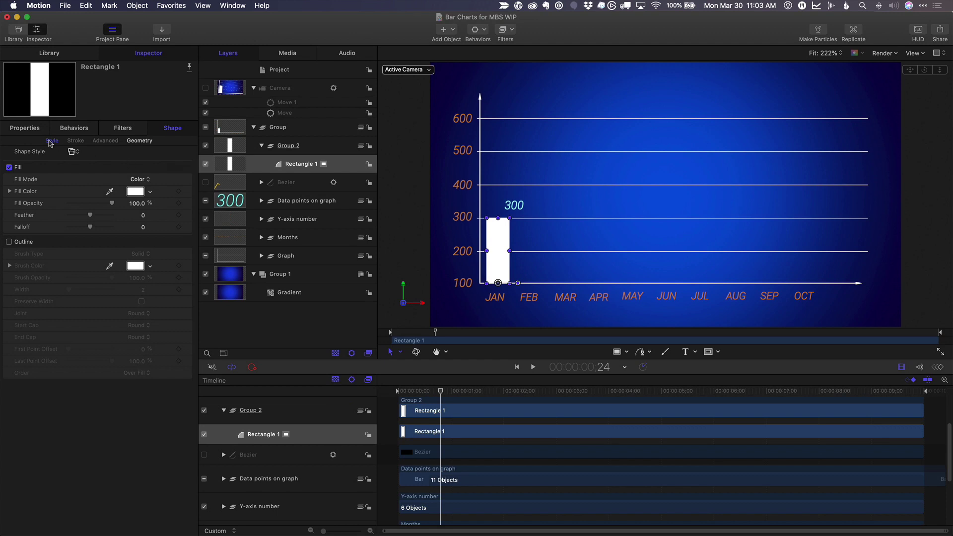
# Step: Set the JAN bar's Geometry Height to 263.5, leaving Scale Y at 100%
pyautogui.click(31, 129)
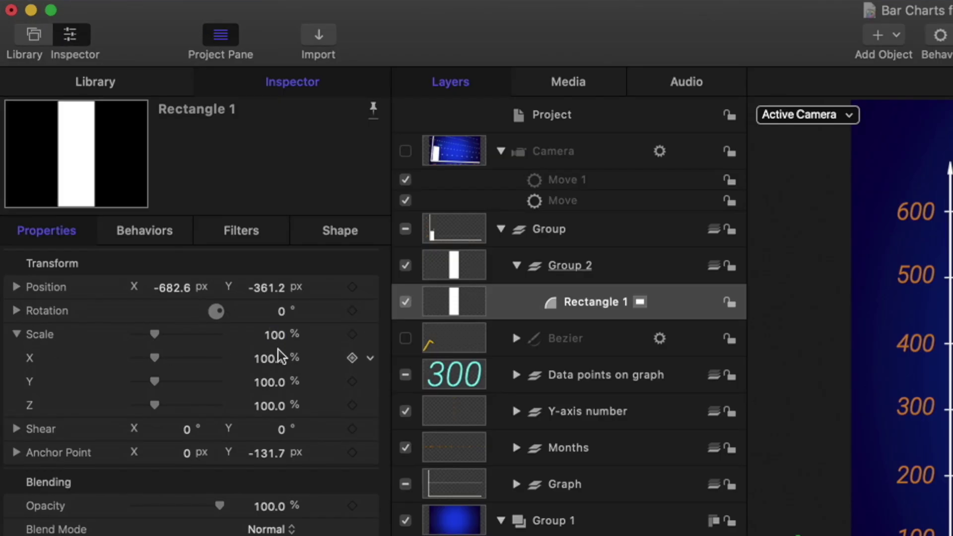
pyautogui.click(337, 231)
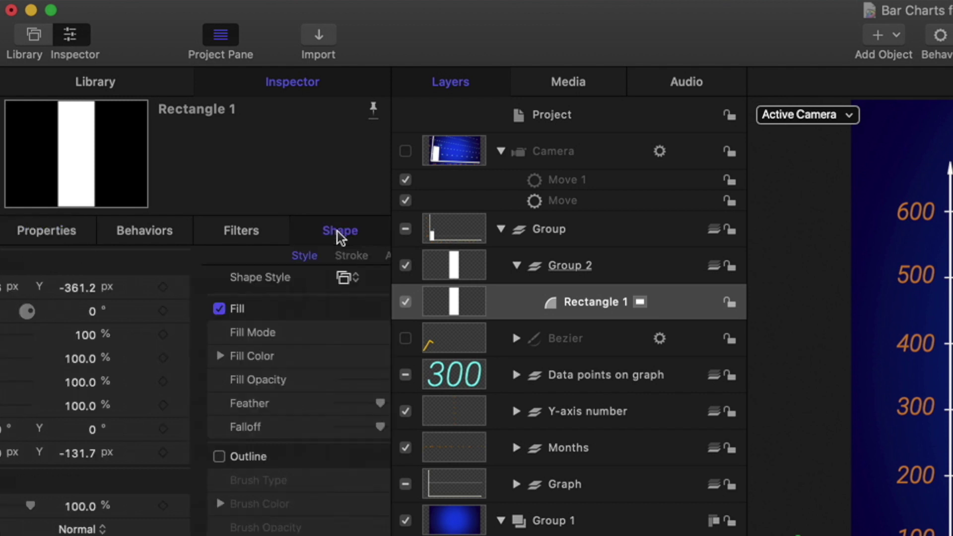
pyautogui.click(275, 255)
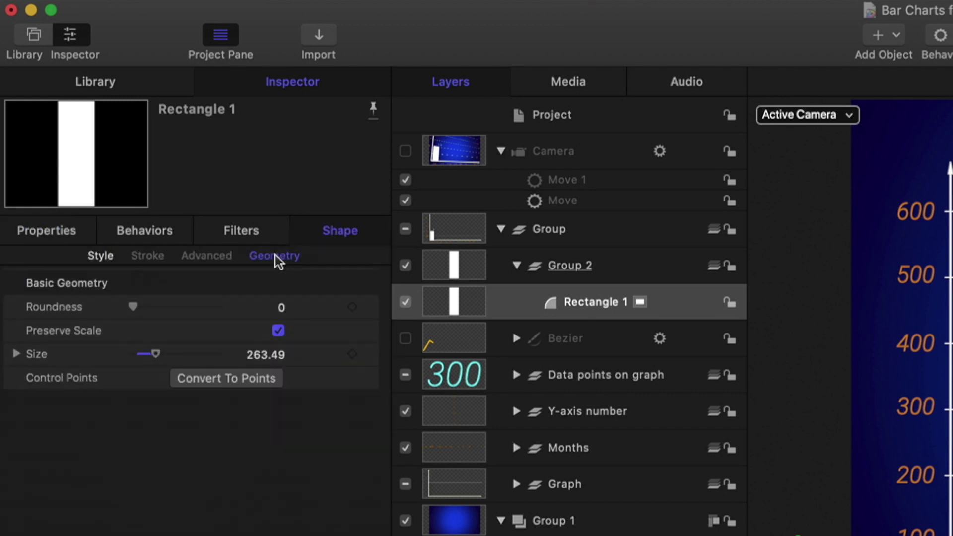
pyautogui.click(16, 355)
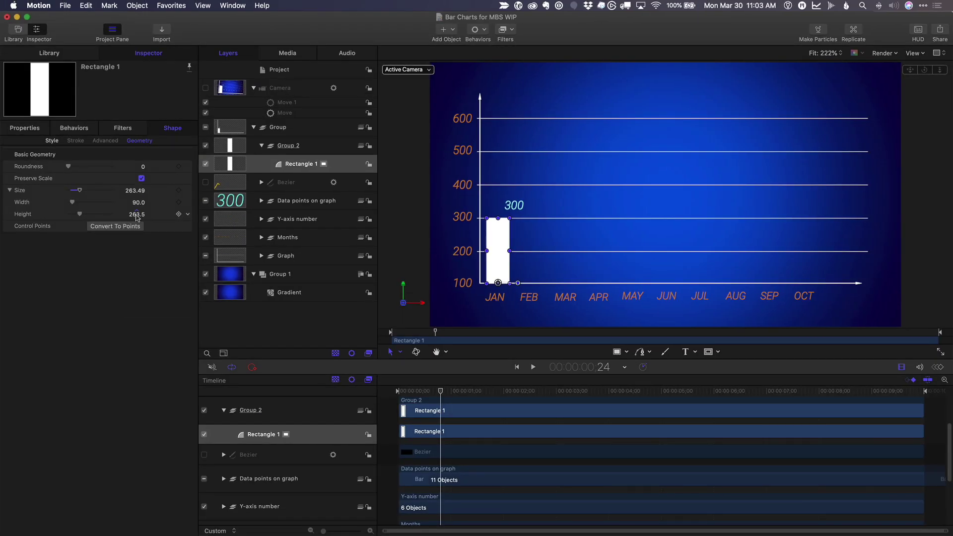
pyautogui.moveTo(136, 215); pyautogui.dragTo(132, 193)
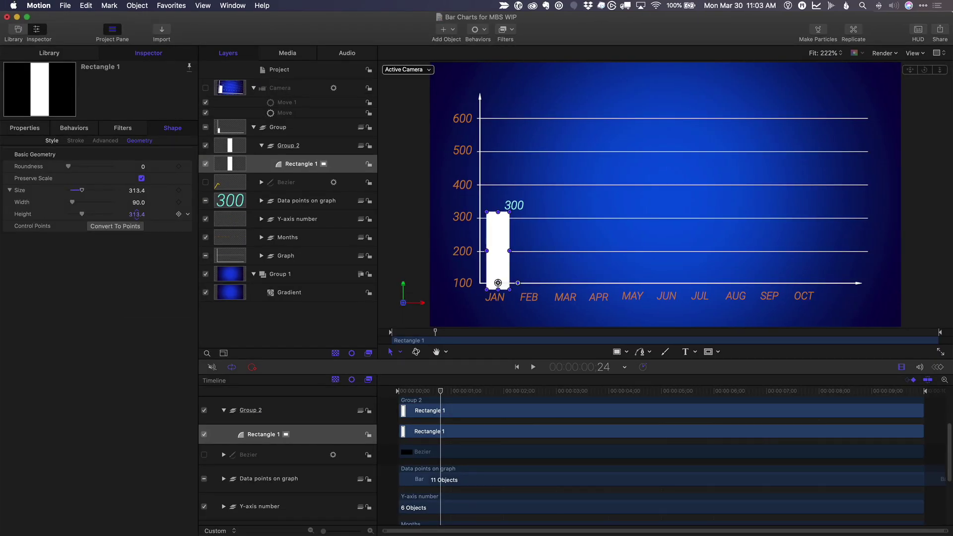
pyautogui.click(25, 128)
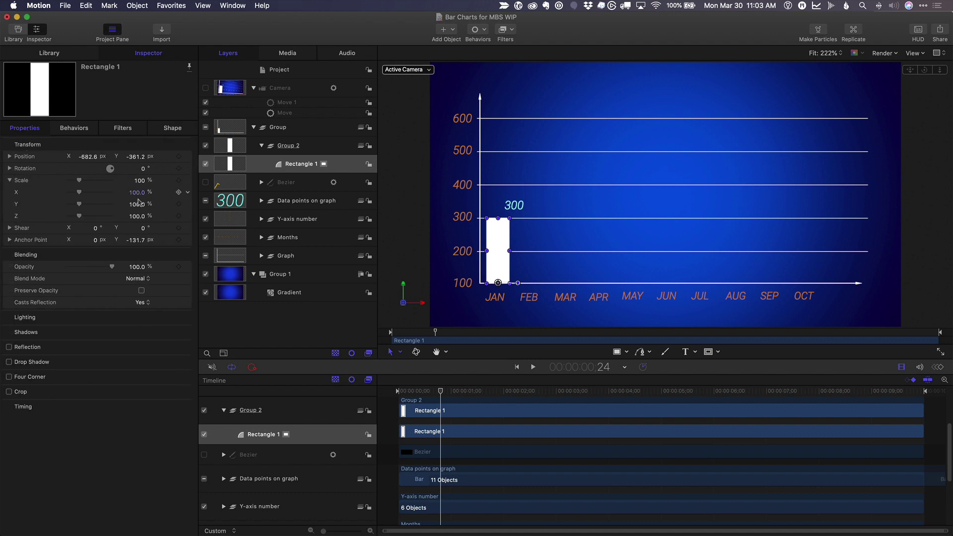
pyautogui.moveTo(138, 208)
pyautogui.mouseDown()
pyautogui.moveTo(138, 218)
pyautogui.moveTo(138, 207)
pyautogui.mouseUp()
pyautogui.press('cmd+z')
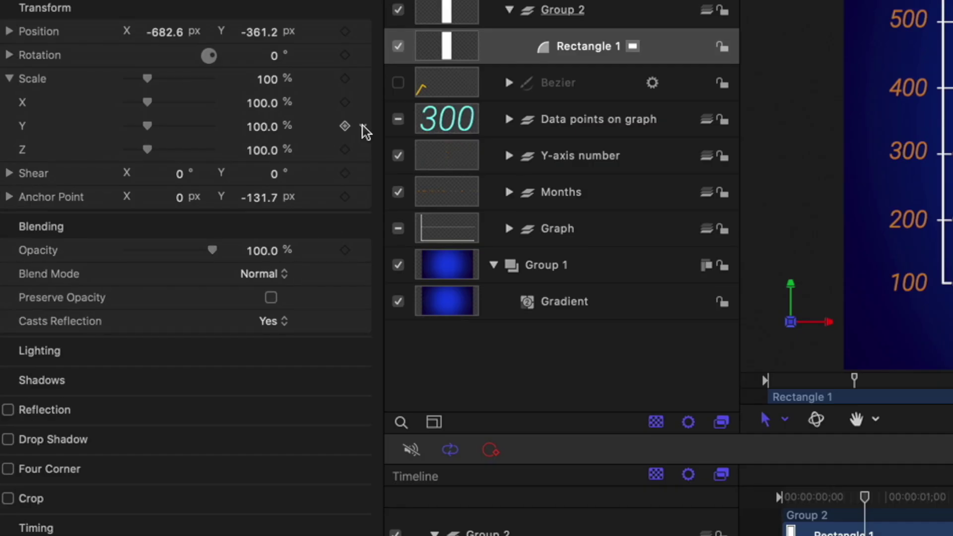
# Step: Add a Ramp behavior to the JAN bar's Scale Y, ending at frame 18
pyautogui.click(188, 205)
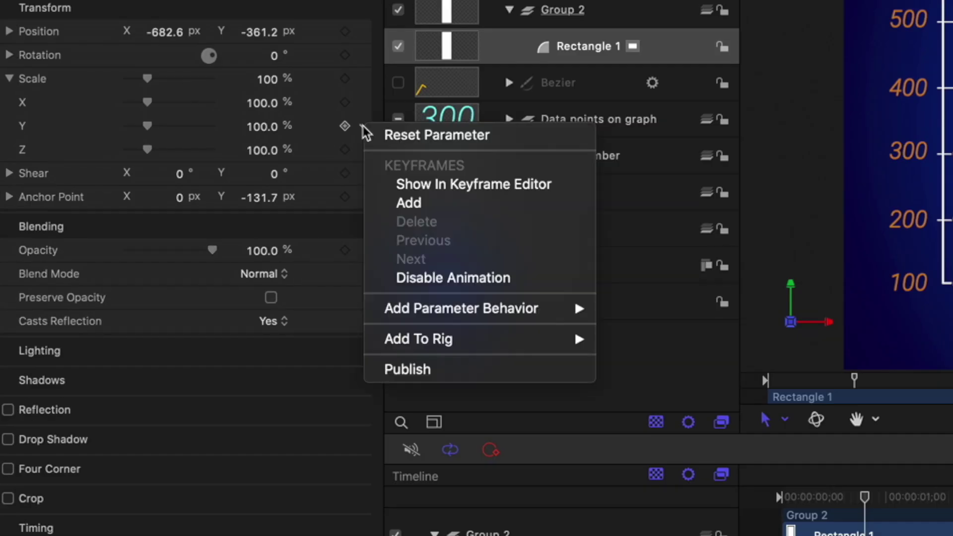
pyautogui.moveTo(495, 317)
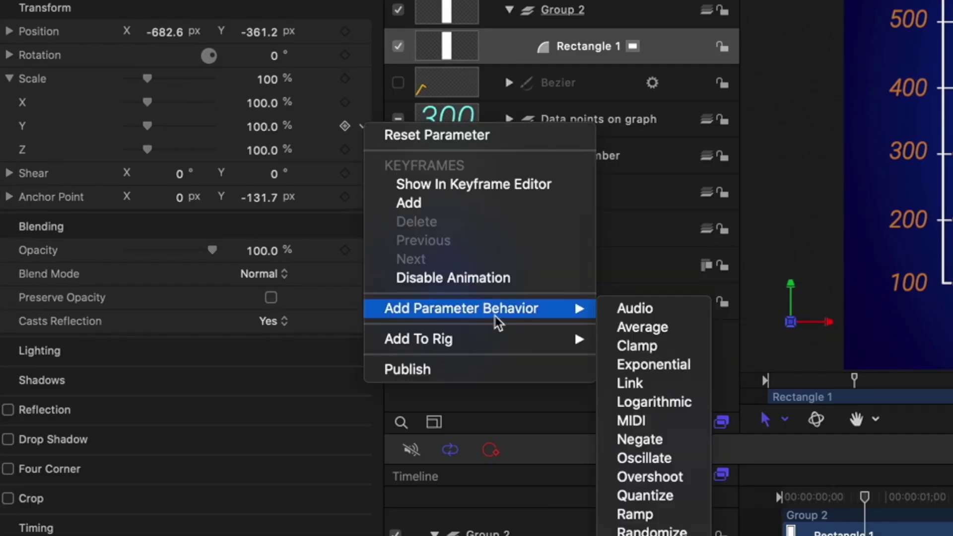
pyautogui.click(684, 515)
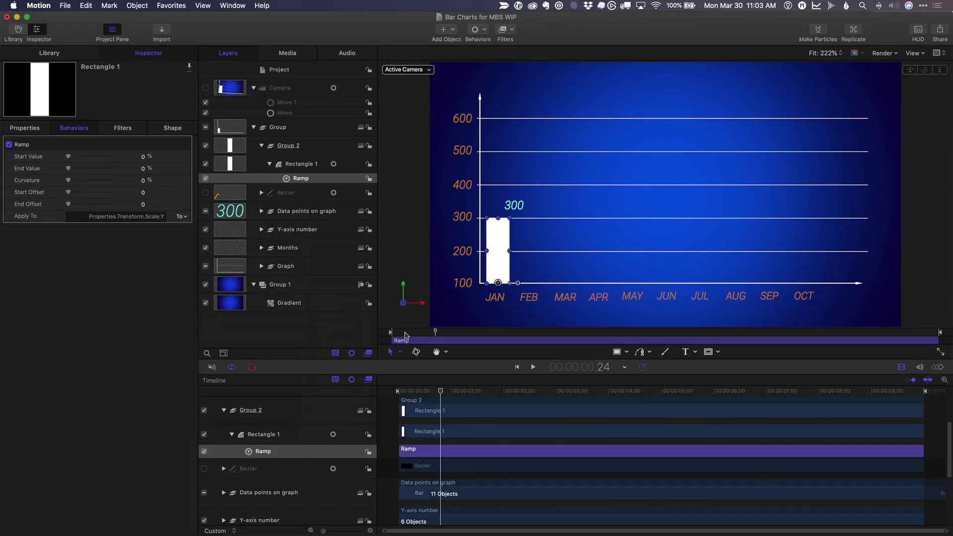
pyautogui.moveTo(405, 335); pyautogui.dragTo(426, 336)
pyautogui.press('o')
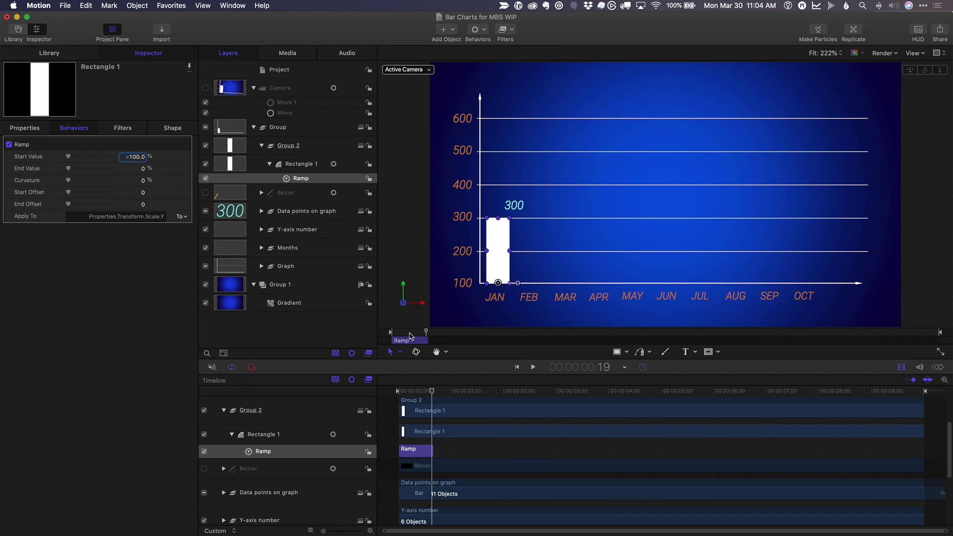
# Step: Set the Ramp's curvature to 100% and play back the eased bar growth
pyautogui.moveTo(410, 337); pyautogui.dragTo(390, 334)
pyautogui.press('space')
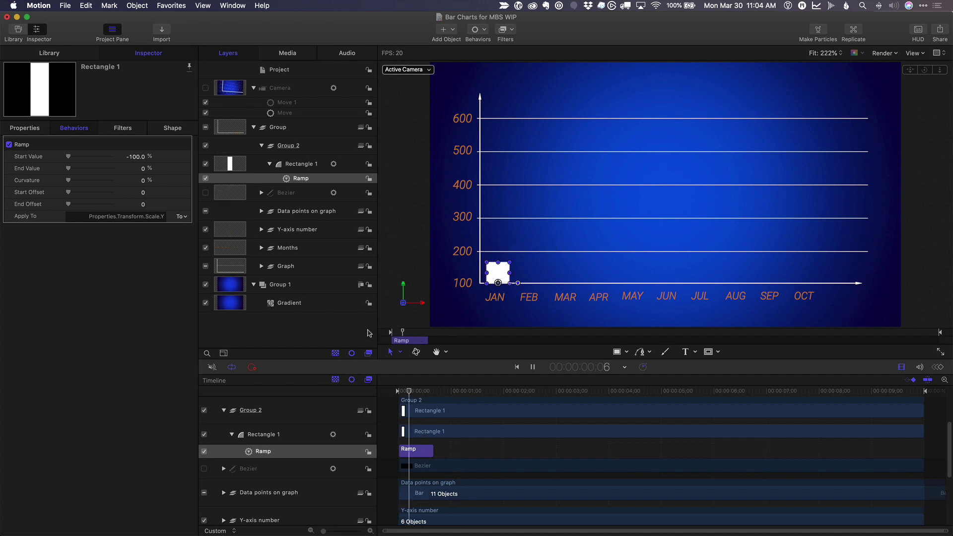
pyautogui.press('space')
pyautogui.moveTo(422, 334)
pyautogui.mouseDown()
pyautogui.moveTo(406, 333)
pyautogui.moveTo(423, 333)
pyautogui.mouseUp()
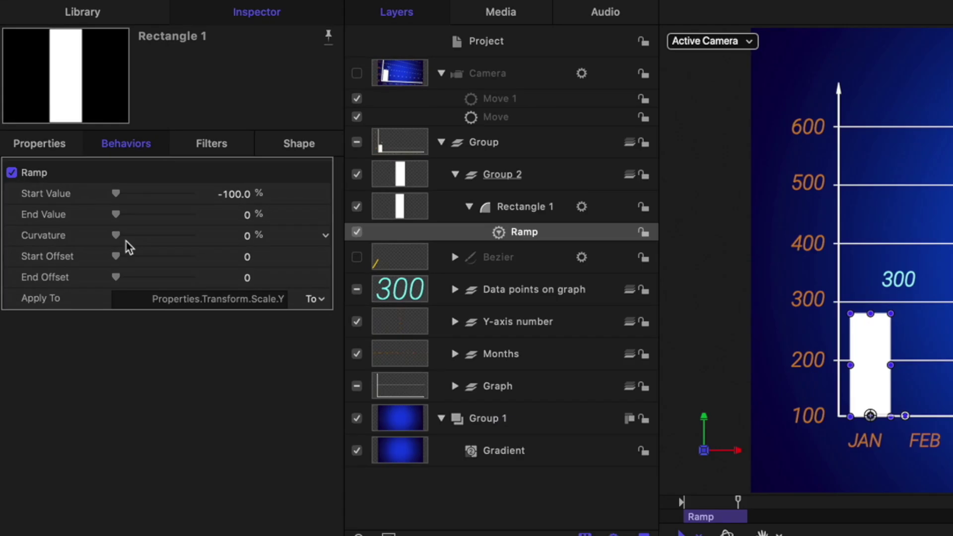
pyautogui.moveTo(75, 182); pyautogui.dragTo(144, 182)
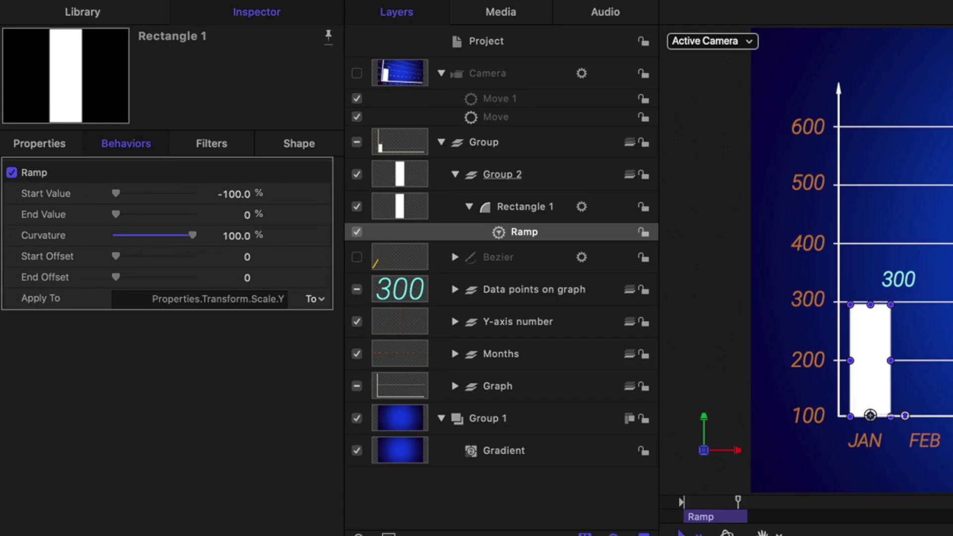
pyautogui.press('space')
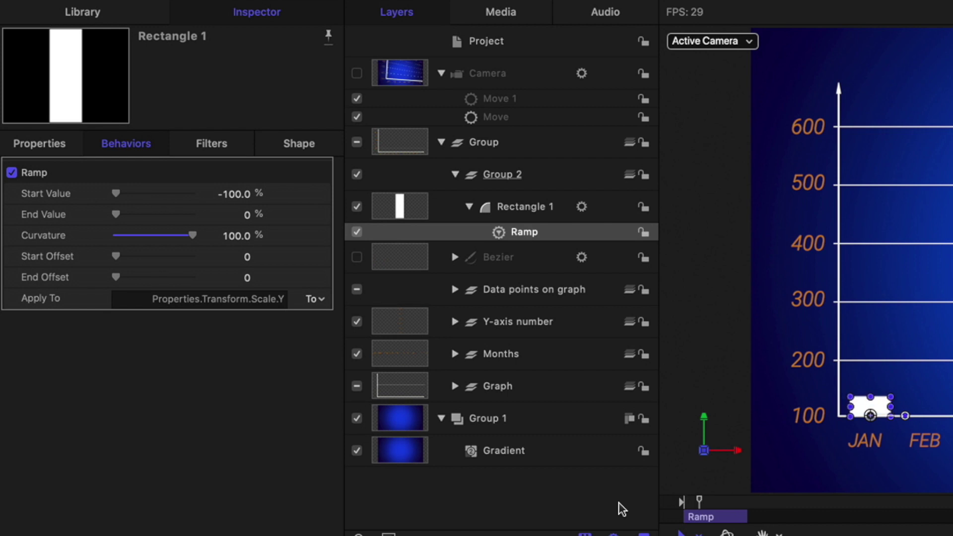
pyautogui.press('space')
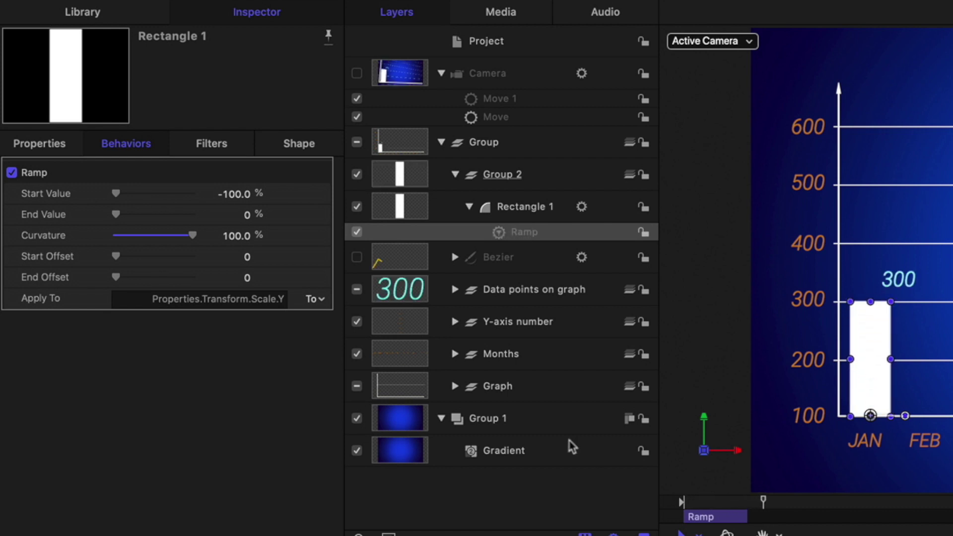
# Step: Fill the JAN bar orange and duplicate it, placing the copy above FEB
pyautogui.click(308, 147)
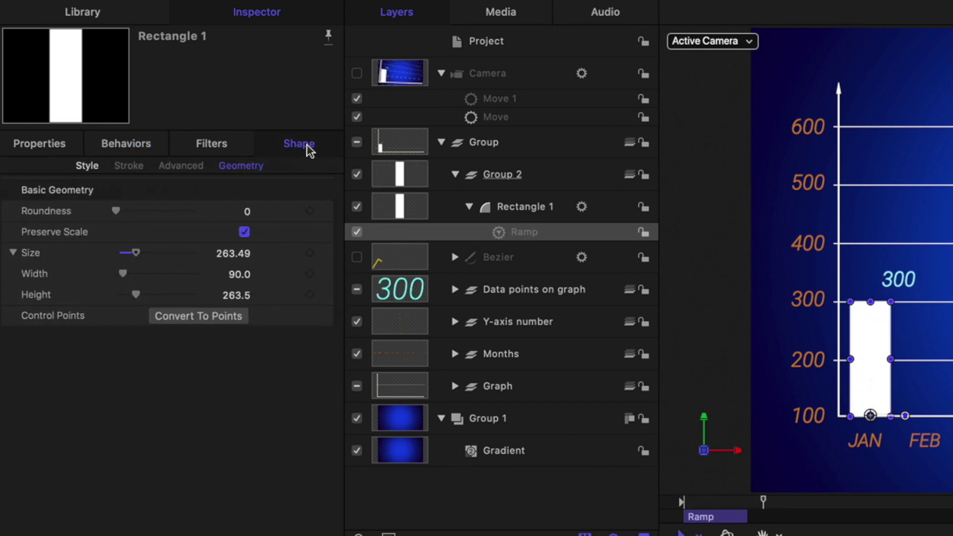
pyautogui.click(85, 167)
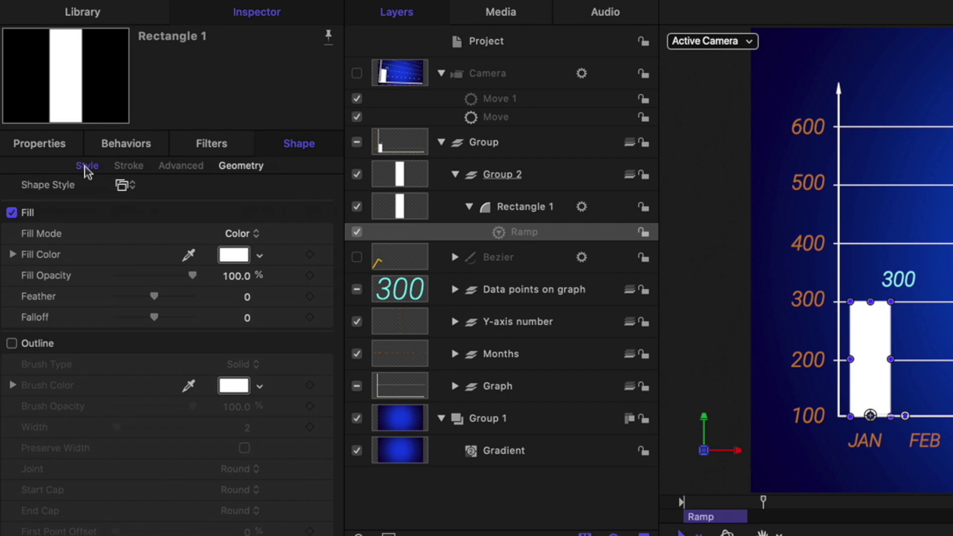
pyautogui.click(260, 256)
pyautogui.moveTo(305, 301); pyautogui.dragTo(319, 292)
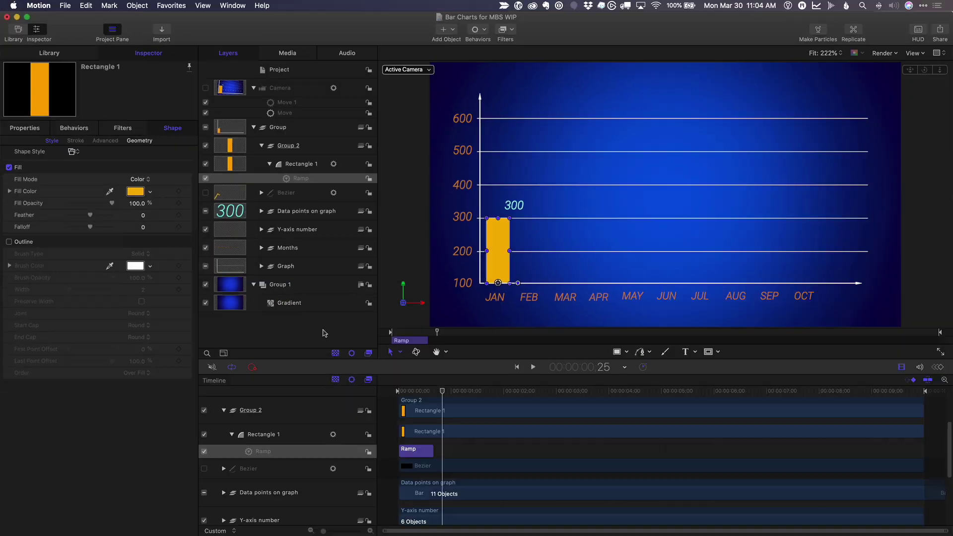
pyautogui.press('super+d')
pyautogui.moveTo(872, 359); pyautogui.dragTo(926, 359)
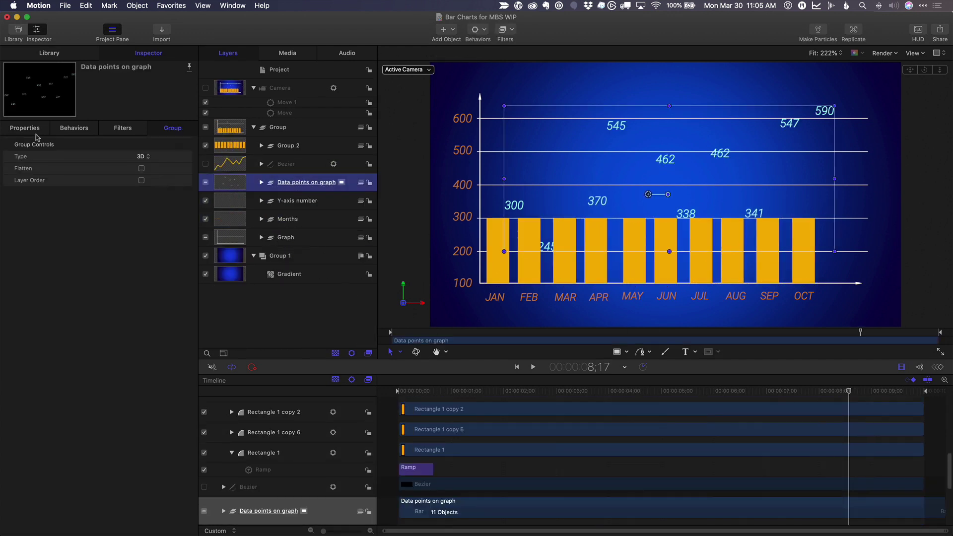
# Step: Size the bars: FEB 245, MAR 370, APR 545, MAY 462, JUN 338, JUL 462, AUG 341, SEP 547, OCT 590
pyautogui.click(528, 258)
pyautogui.moveTo(529, 219); pyautogui.dragTo(598, 135)
pyautogui.click(565, 249)
pyautogui.click(596, 248)
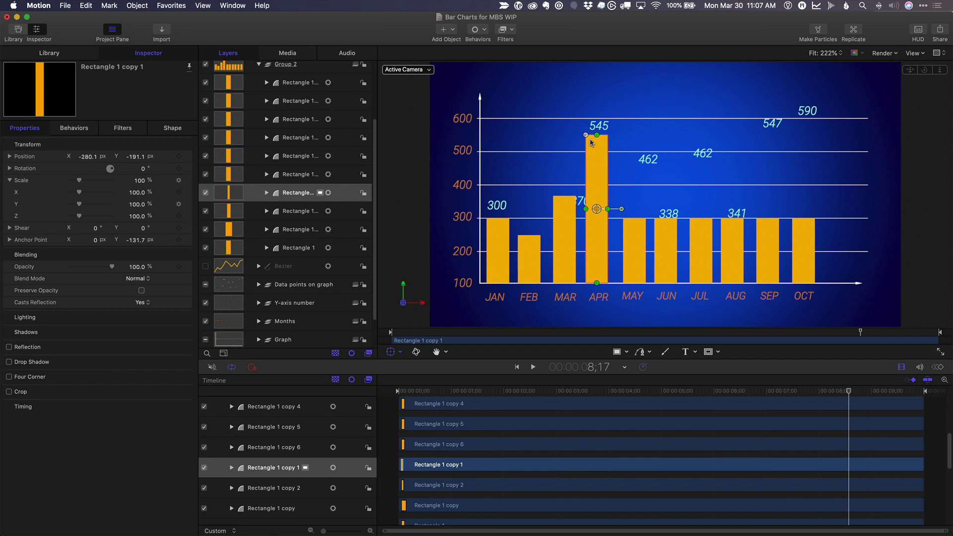
pyautogui.click(635, 222)
pyautogui.moveTo(633, 218); pyautogui.dragTo(633, 164)
pyautogui.click(666, 221)
pyautogui.click(701, 221)
pyautogui.moveTo(666, 219); pyautogui.dragTo(701, 167)
pyautogui.moveTo(733, 219); pyautogui.dragTo(768, 134)
pyautogui.click(805, 220)
pyautogui.moveTo(805, 218); pyautogui.dragTo(805, 125)
# Step: Move the 245, 370, 545, 341 and 547 number labels onto their matching bars
pyautogui.moveTo(582, 200); pyautogui.dragTo(564, 189)
pyautogui.moveTo(599, 125); pyautogui.dragTo(598, 128)
pyautogui.moveTo(675, 213); pyautogui.dragTo(665, 197)
pyautogui.moveTo(743, 213); pyautogui.dragTo(733, 195)
pyautogui.moveTo(773, 123); pyautogui.dragTo(805, 111)
# Step: Check the bar layers, rewind to the animation start, and select all ten bar rectangles
pyautogui.scroll(-2, 288, 223)
pyautogui.click(302, 260)
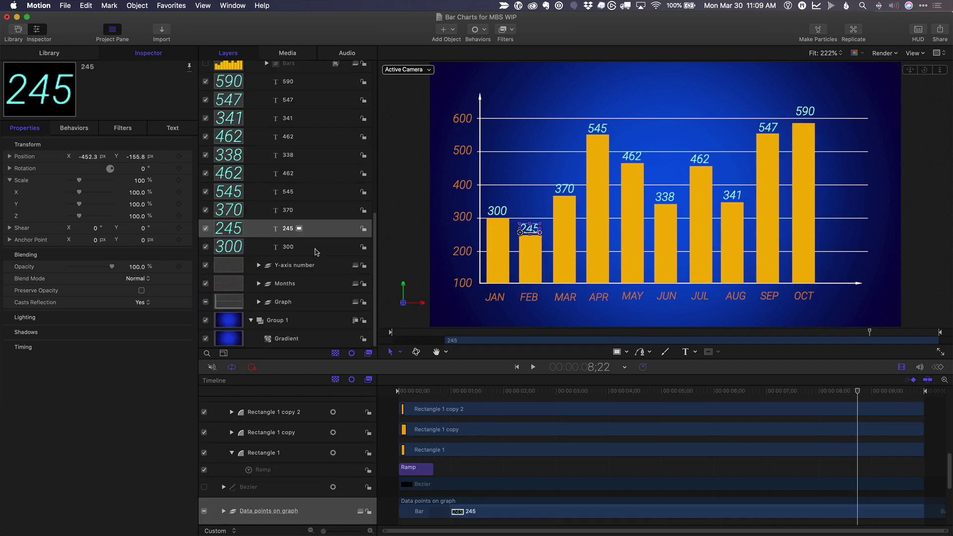
pyautogui.click(531, 259)
pyautogui.click(632, 244)
pyautogui.moveTo(701, 224); pyautogui.dragTo(707, 273)
pyautogui.click(733, 248)
pyautogui.click(768, 238)
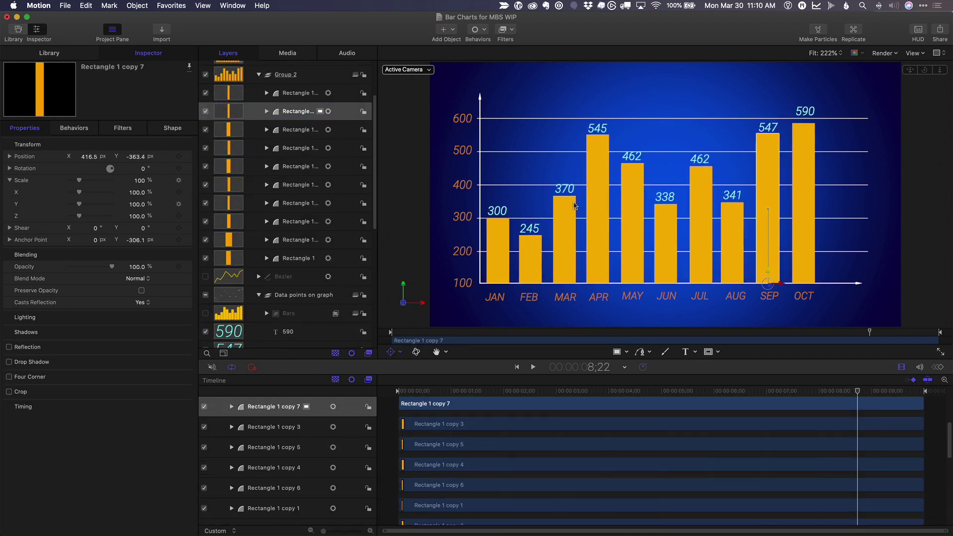
pyautogui.click(804, 248)
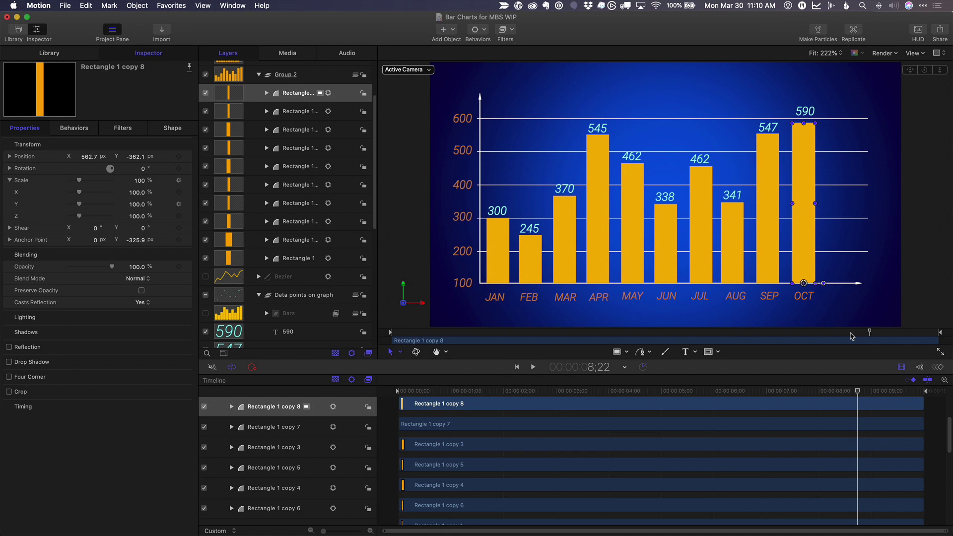
pyautogui.moveTo(856, 335); pyautogui.dragTo(762, 359)
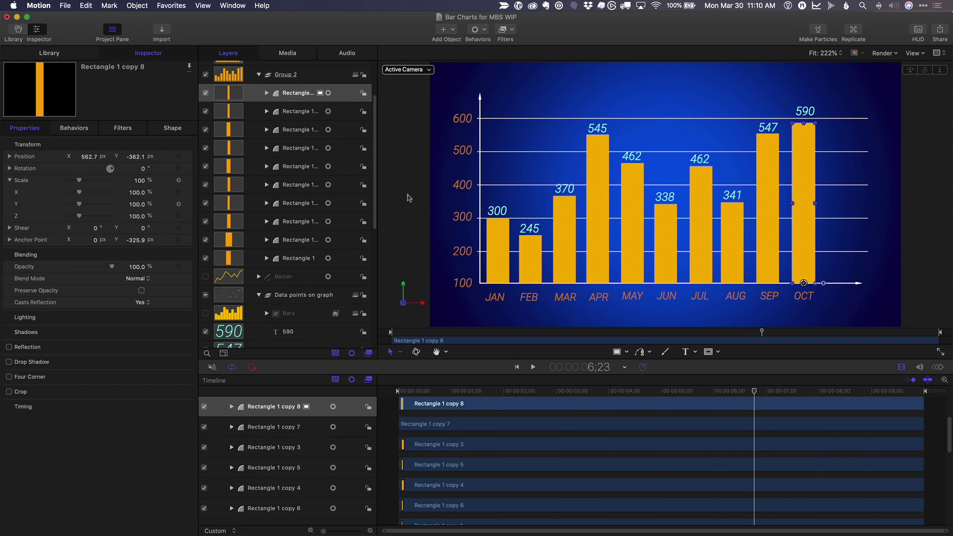
pyautogui.keyDown('shift'); pyautogui.click(298, 258); pyautogui.keyUp('shift')
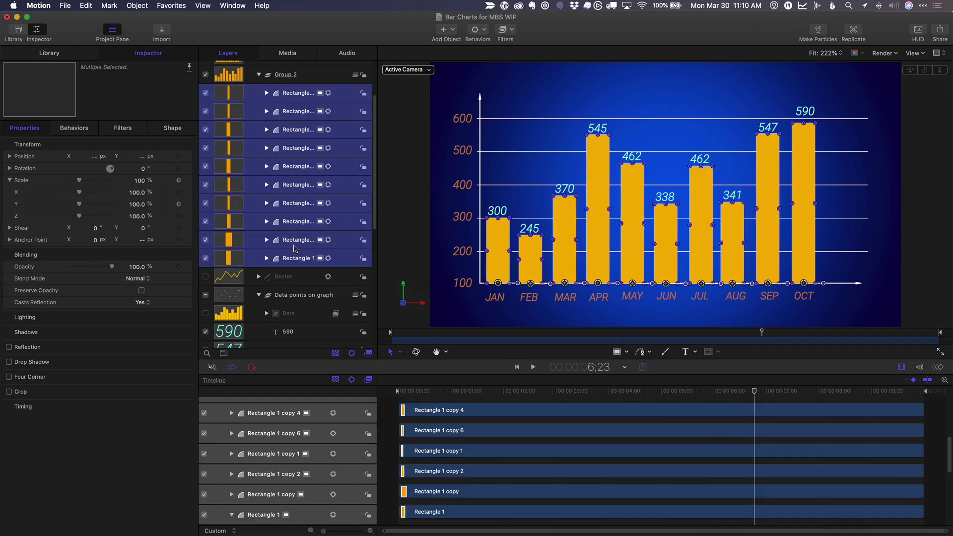
# Step: Space the bar rectangles evenly across the chart with Distribute Horizontal Centers
pyautogui.click(137, 6)
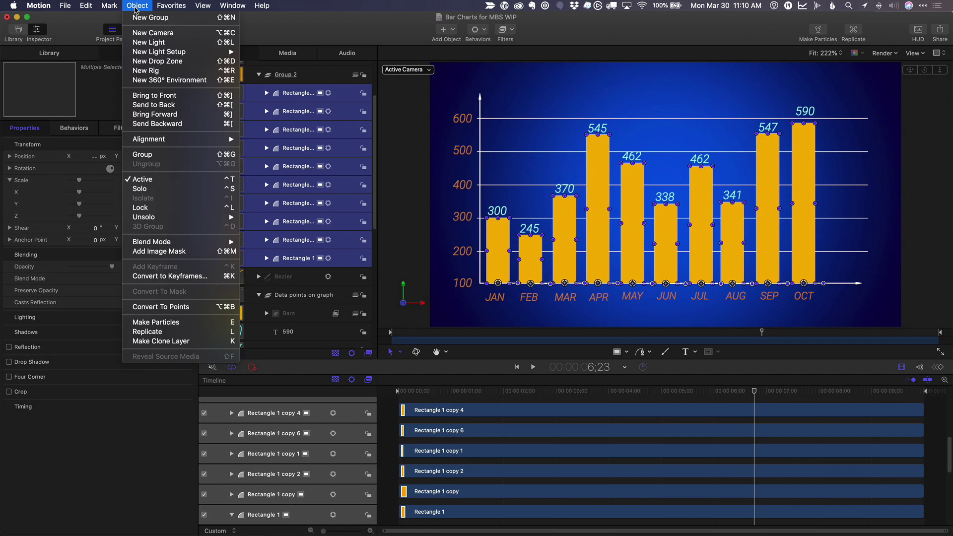
pyautogui.moveTo(164, 140)
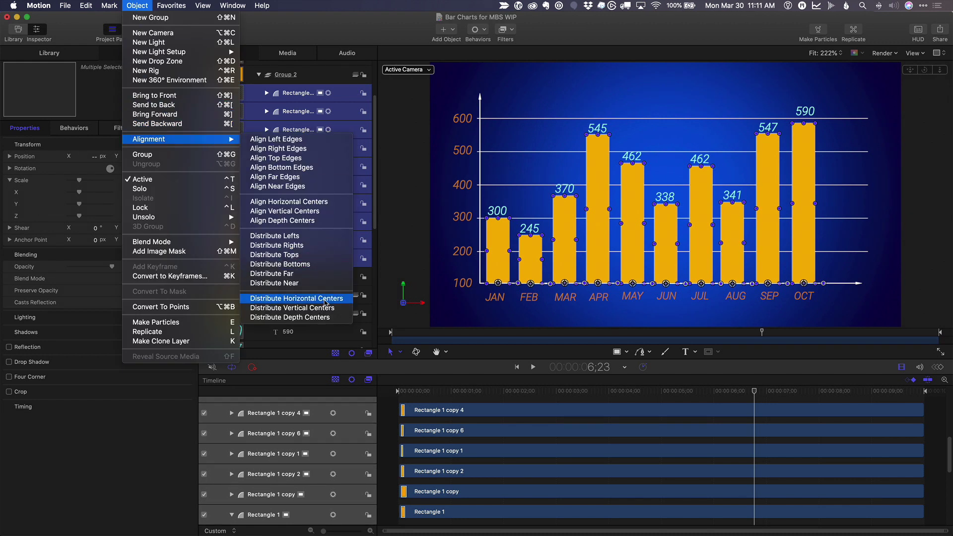
pyautogui.click(326, 300)
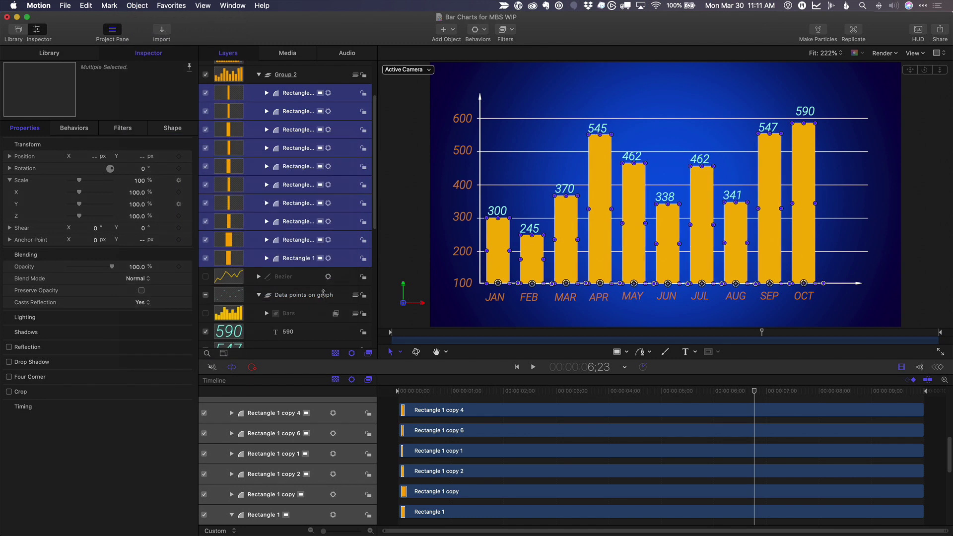
# Step: Select the value labels from 590 to 300 and distribute their horizontal centres evenly
pyautogui.scroll(-5, 322, 298)
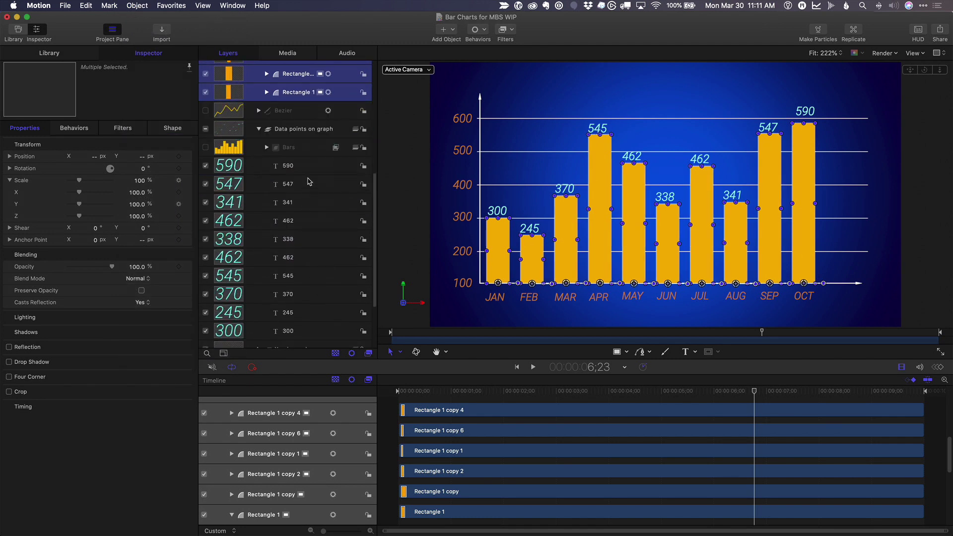
pyautogui.click(304, 165)
pyautogui.scroll(-3, 316, 181)
pyautogui.keyDown('shift'); pyautogui.click(327, 246); pyautogui.keyUp('shift')
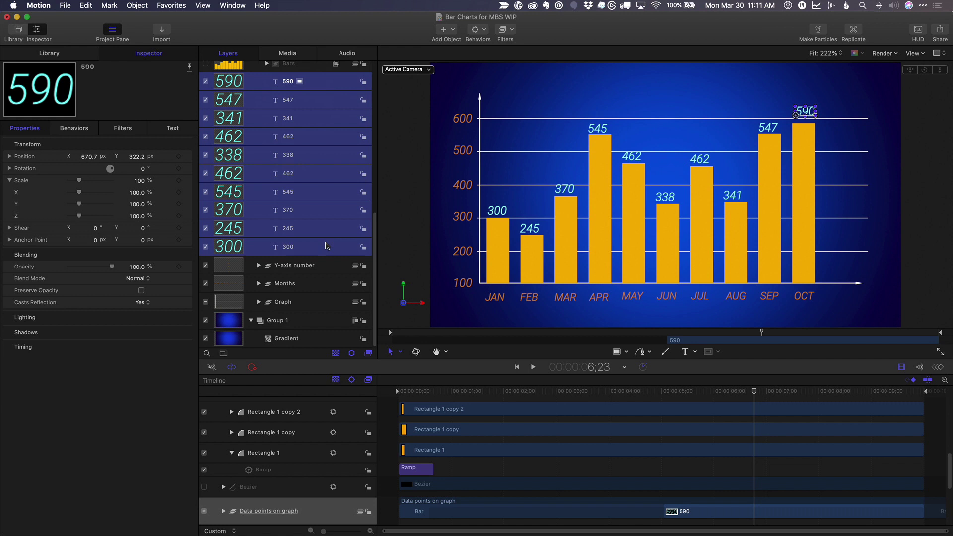
pyautogui.click(137, 6)
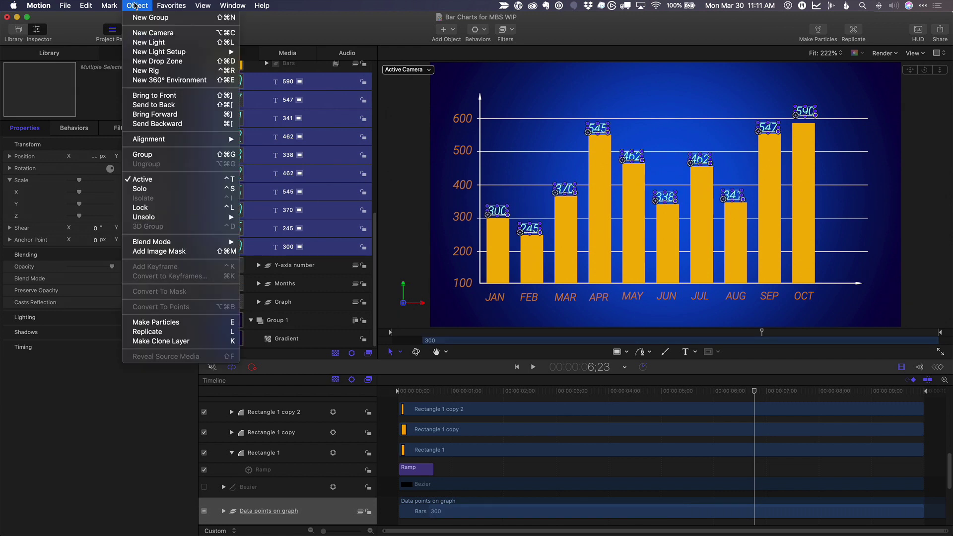
pyautogui.moveTo(183, 138)
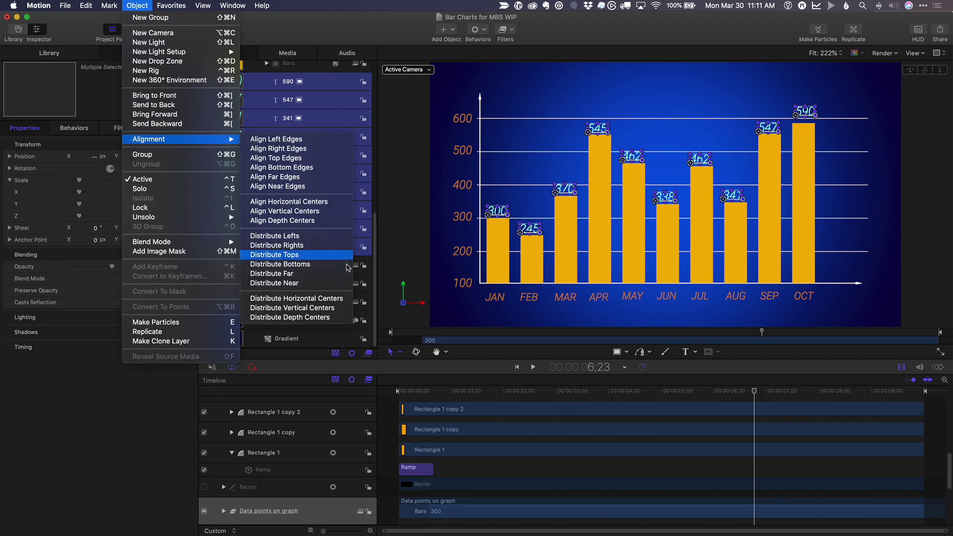
pyautogui.click(296, 299)
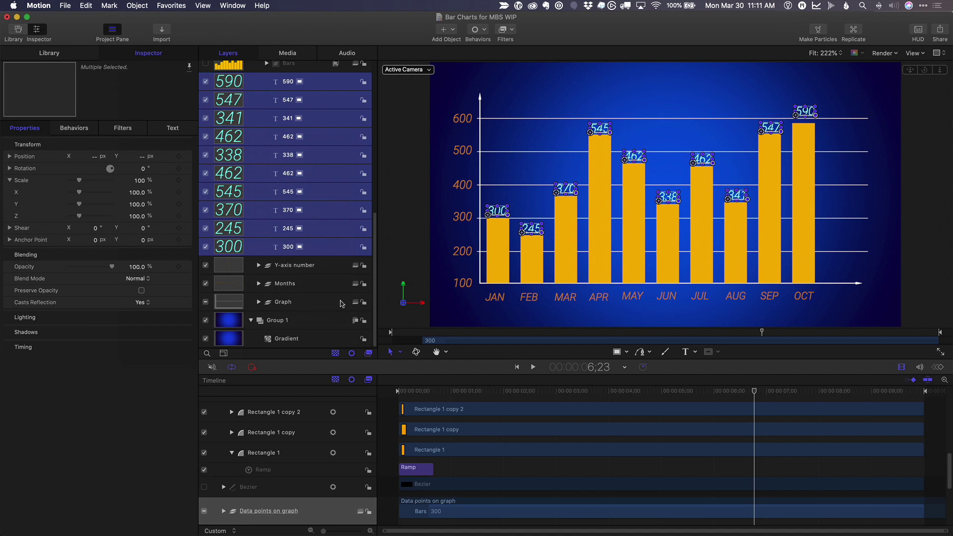
pyautogui.scroll(5, 314, 194)
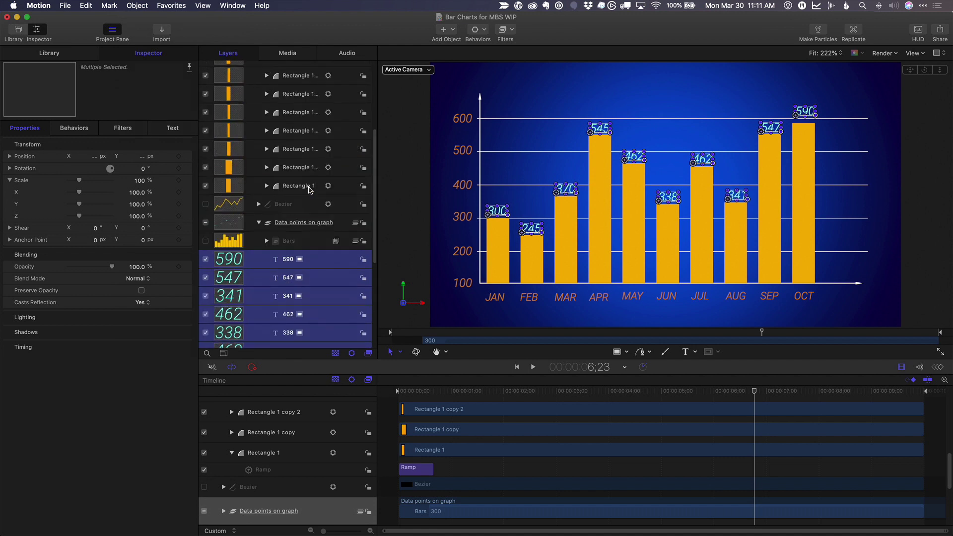
pyautogui.scroll(1, 309, 190)
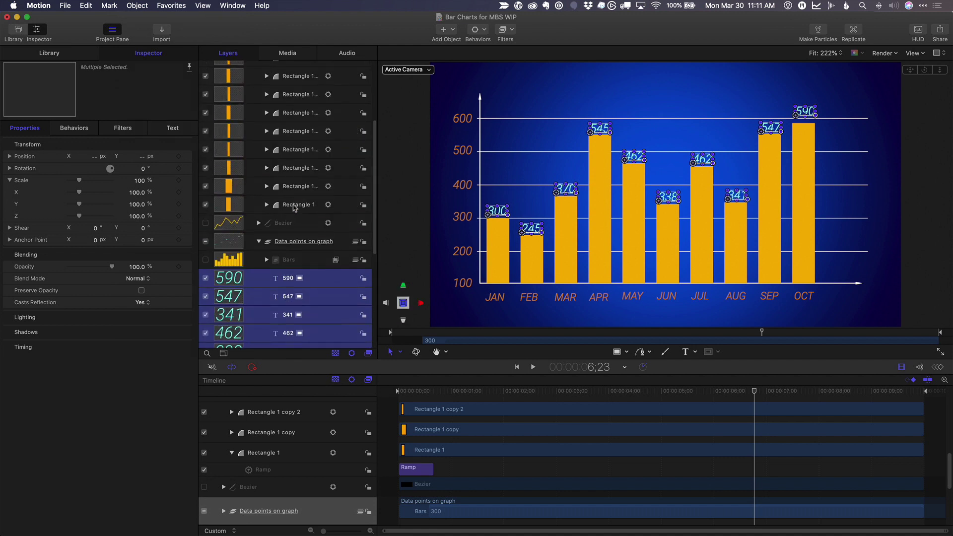
pyautogui.click(295, 206)
# Step: Start the FEB bar's clip just after the animation start, then preview the playback
pyautogui.click(293, 187)
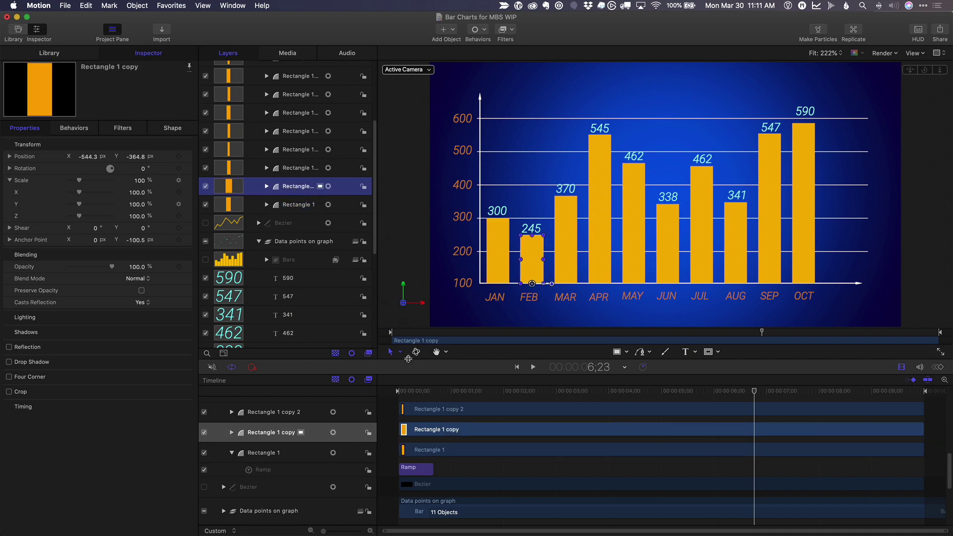
pyautogui.moveTo(410, 333)
pyautogui.mouseDown()
pyautogui.moveTo(392, 333)
pyautogui.moveTo(534, 333)
pyautogui.moveTo(392, 336)
pyautogui.moveTo(410, 334)
pyautogui.mouseUp()
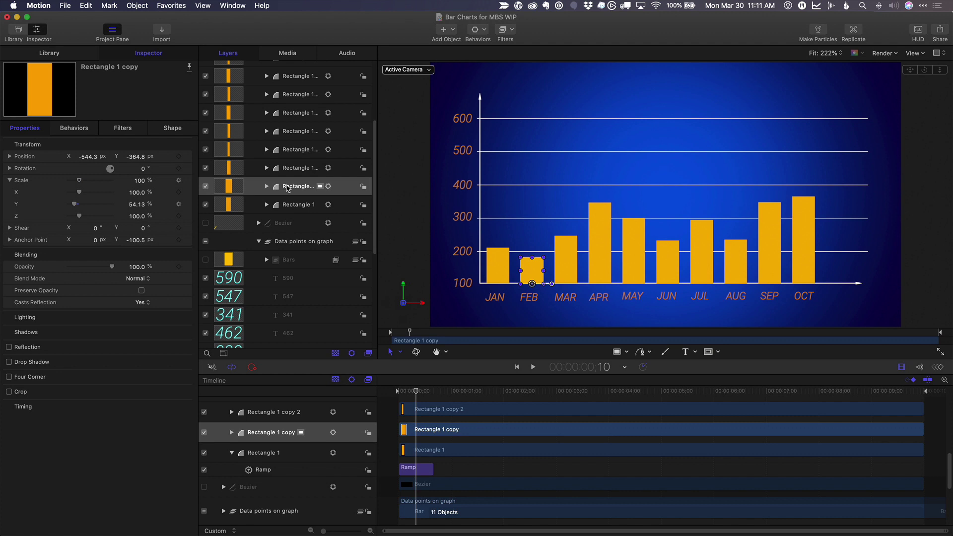
pyautogui.hotkey('shift', '[')
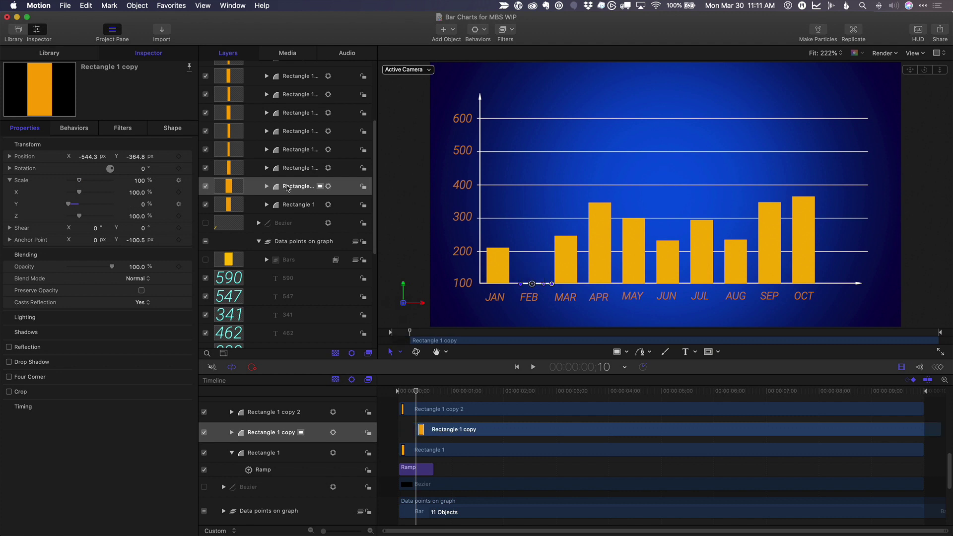
pyautogui.moveTo(417, 392); pyautogui.dragTo(397, 392)
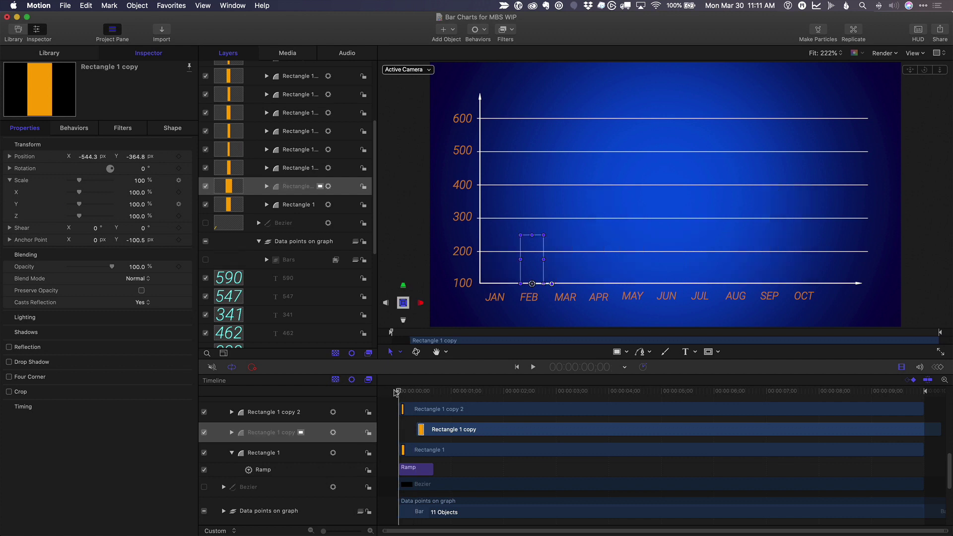
pyautogui.press('space')
pyautogui.moveTo(426, 393); pyautogui.dragTo(550, 393)
# Step: Stagger the MAR through OCT bar clips to start successively later, then replay the animation
pyautogui.press('Up')
pyautogui.hotkey('shift', '[')
pyautogui.press('Up')
pyautogui.hotkey('shift', '[')
pyautogui.press('Up')
pyautogui.hotkey('shift', '[')
pyautogui.press('Up')
pyautogui.hotkey('shift', '[')
pyautogui.press('Up')
pyautogui.hotkey('shift', '[')
pyautogui.press('Up')
pyautogui.hotkey('shift', '[')
pyautogui.press('Up')
pyautogui.hotkey('shift', '[')
pyautogui.press('Up')
pyautogui.hotkey('shift', '[')
pyautogui.moveTo(551, 392); pyautogui.dragTo(373, 394)
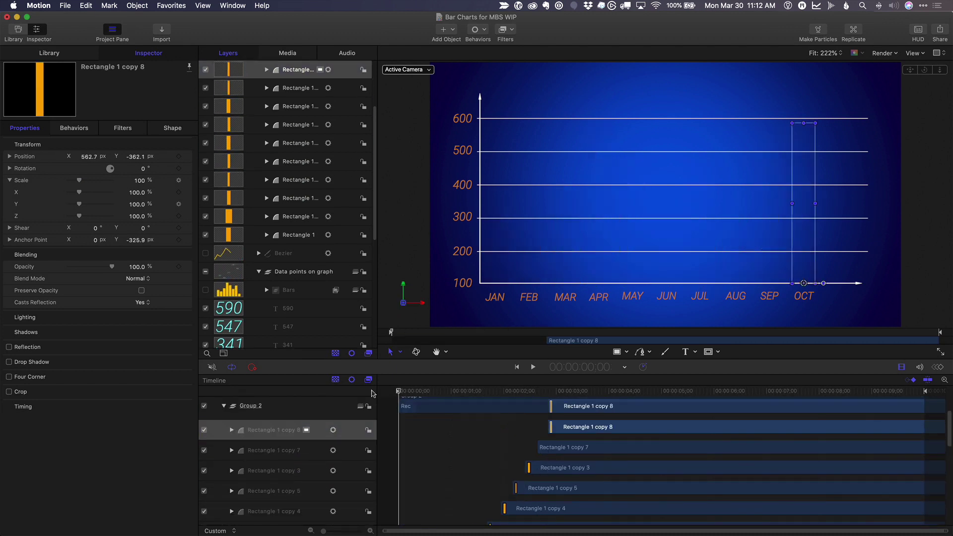
pyautogui.press('space')
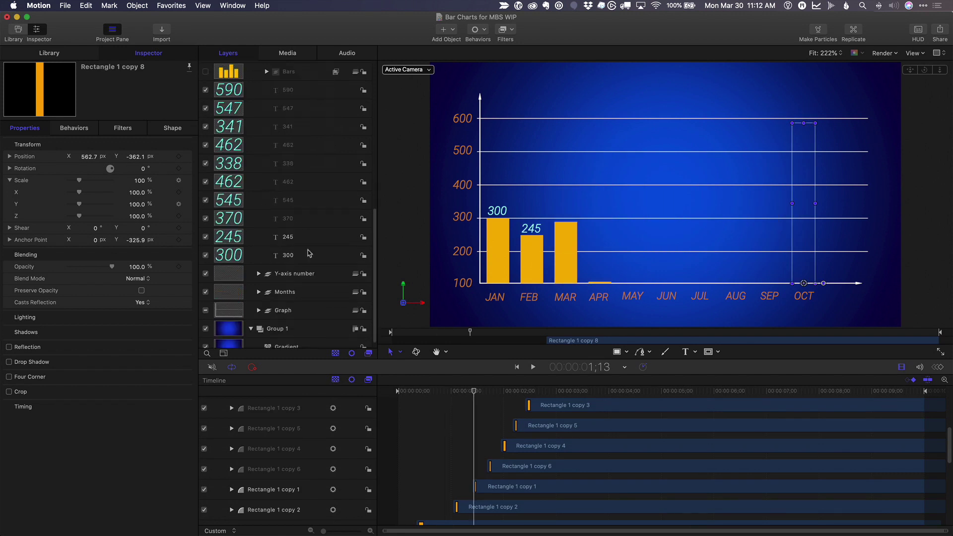
# Step: Select the 462, 338, 462, 341, 547 and 590 value label layers
pyautogui.click(321, 181)
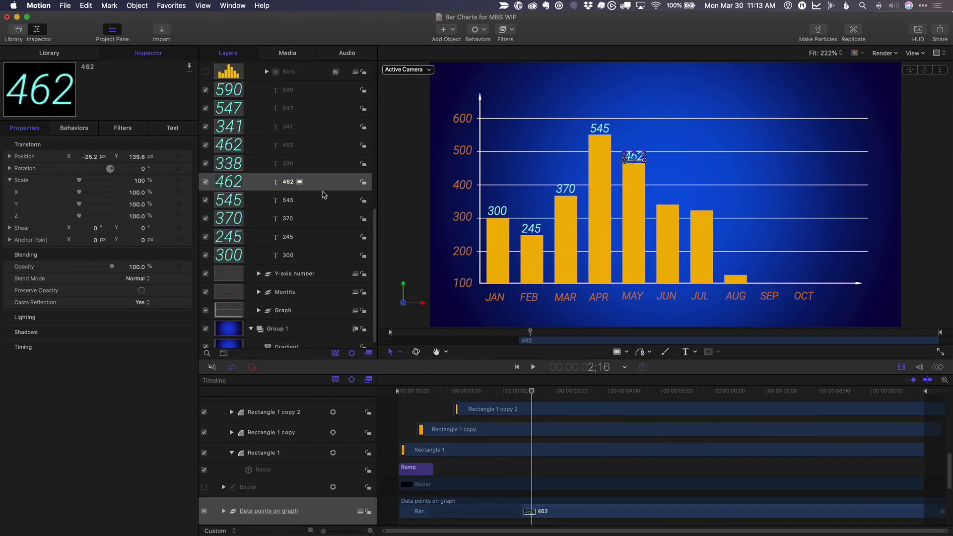
pyautogui.click(321, 162)
pyautogui.click(321, 145)
pyautogui.click(321, 127)
pyautogui.click(321, 108)
pyautogui.click(321, 90)
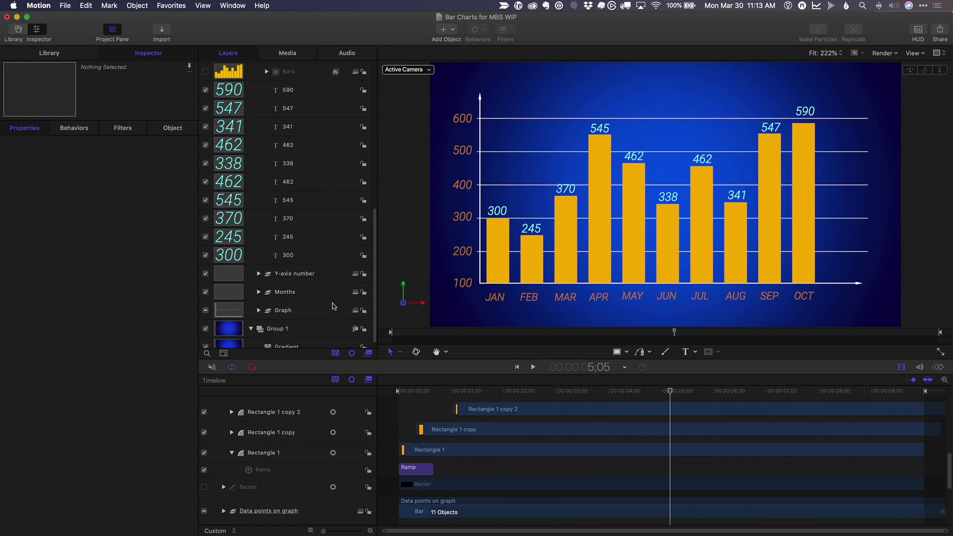
# Step: Collapse Group 2 and Data points on graph, and rename Group 2 to 'Bars'
pyautogui.scroll(10, 332, 318)
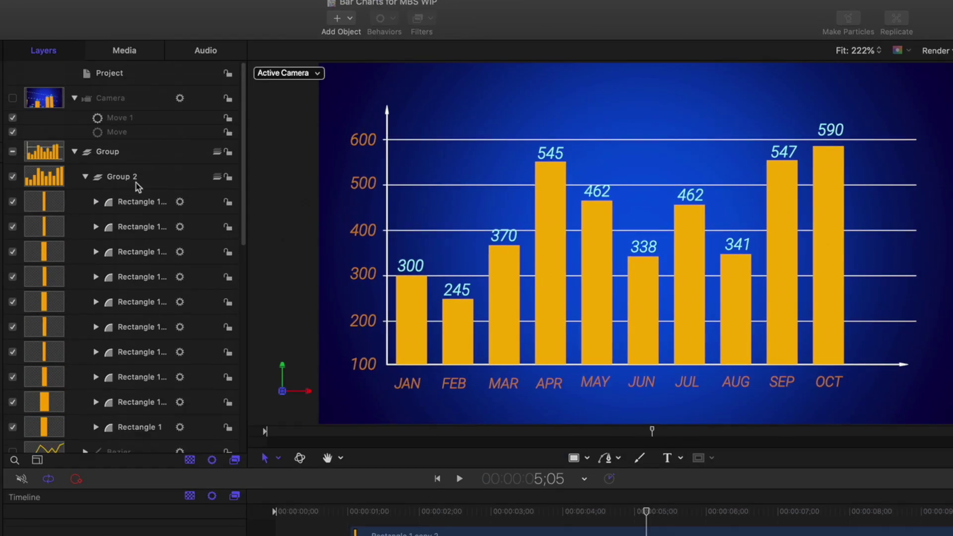
pyautogui.click(138, 186)
pyautogui.click(85, 178)
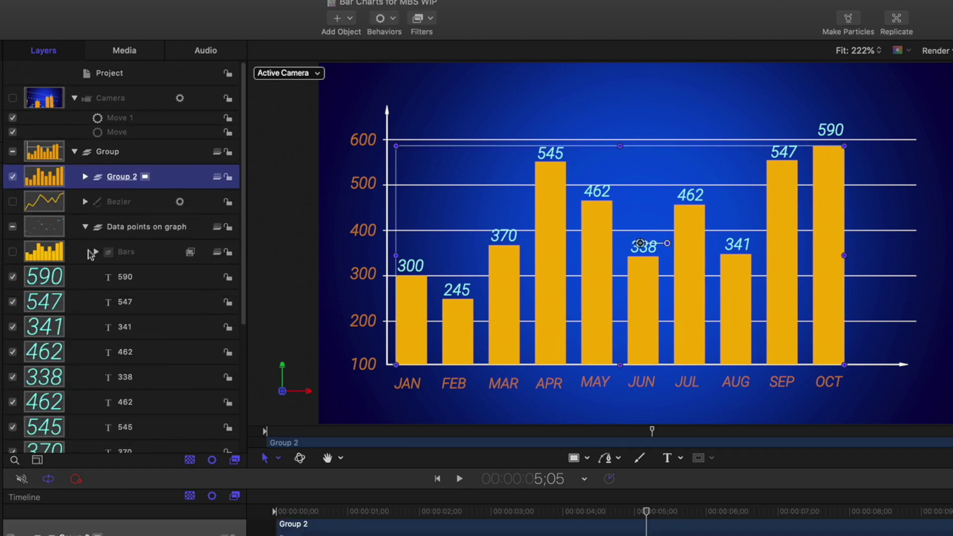
pyautogui.click(93, 231)
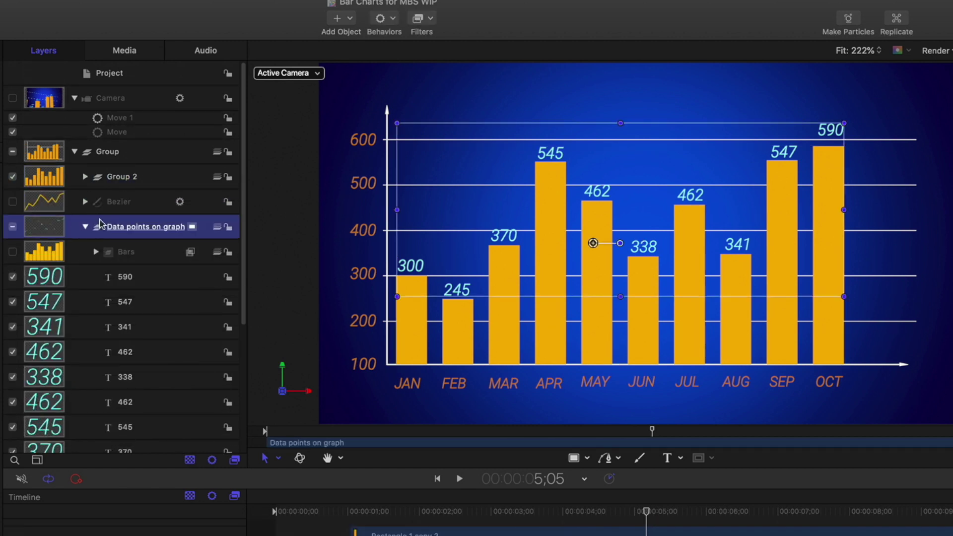
pyautogui.doubleClick(101, 222)
pyautogui.click(85, 227)
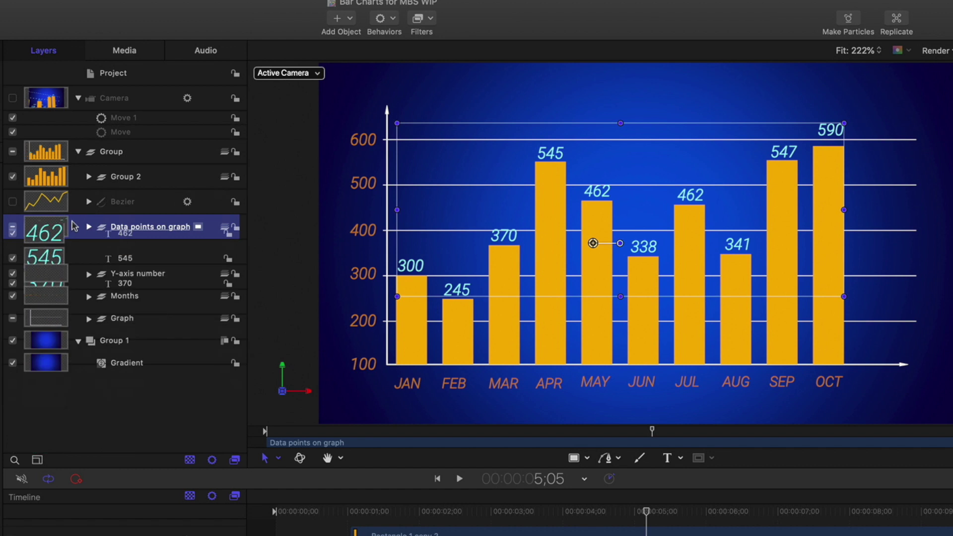
pyautogui.doubleClick(122, 178)
pyautogui.write('Ba')
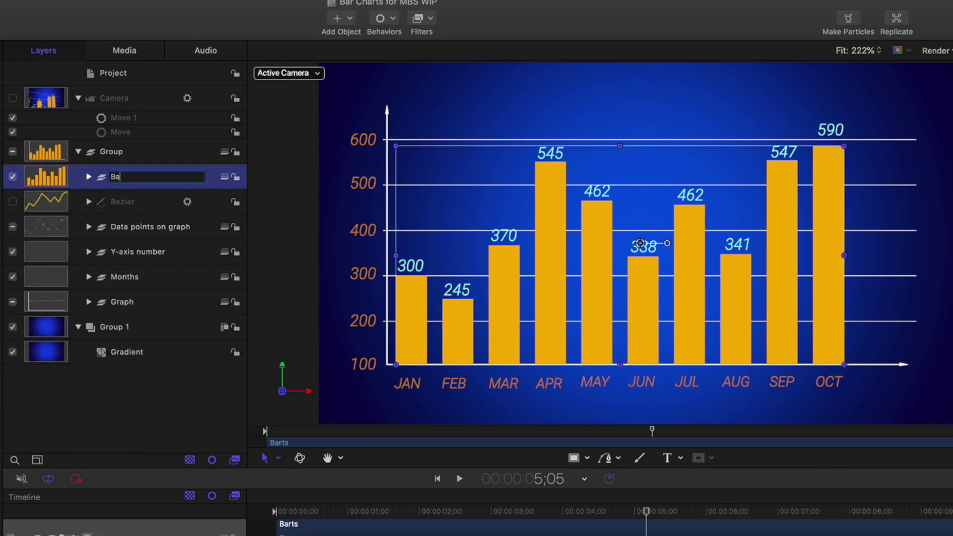
pyautogui.write('rs')
pyautogui.press('Return')
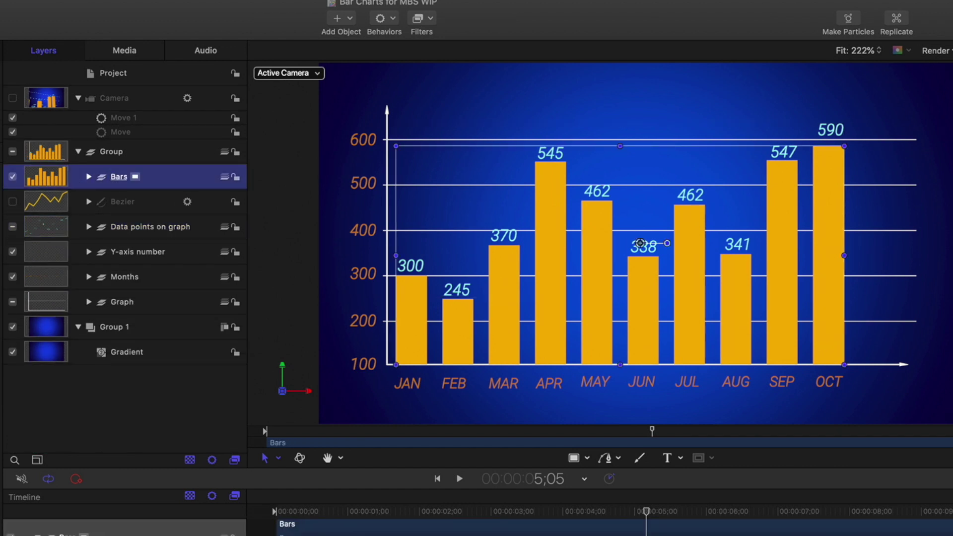
# Step: Apply Stylize > Extrude to Bars, tilted to angle 19.2° at distance 26.9 so the tops show
pyautogui.click(419, 20)
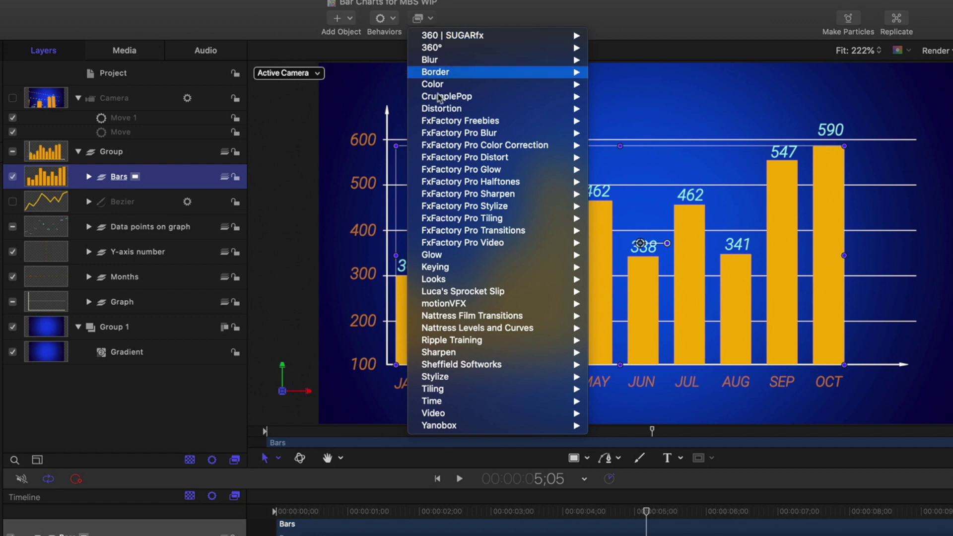
pyautogui.moveTo(475, 377)
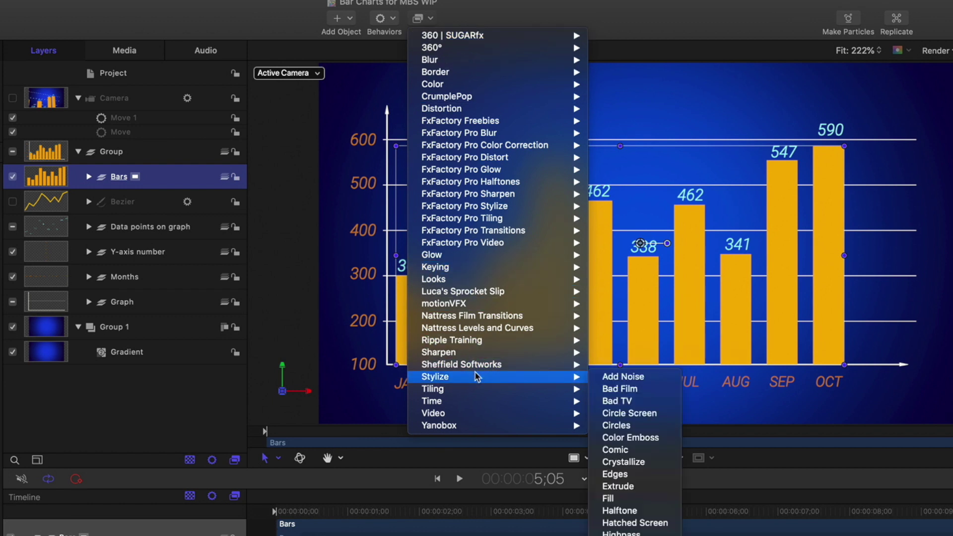
pyautogui.click(616, 487)
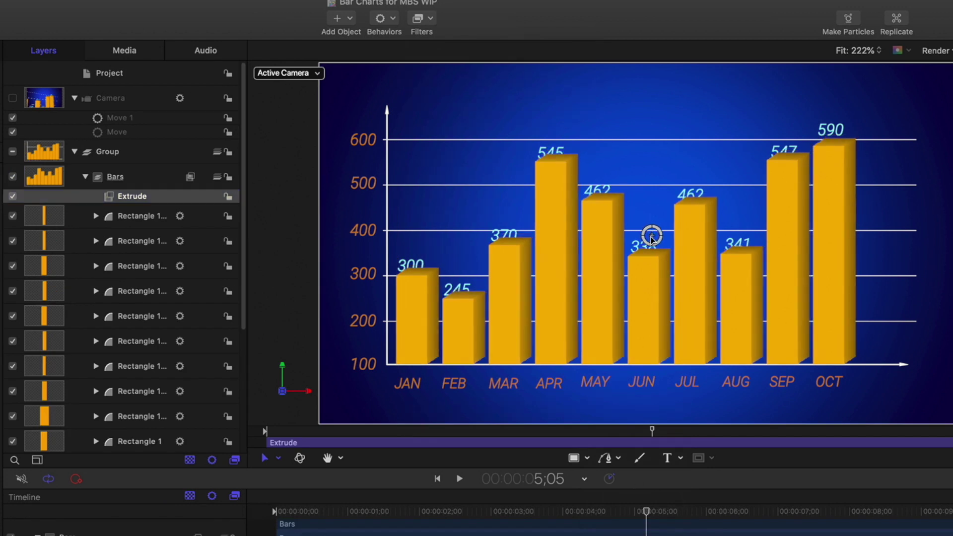
pyautogui.moveTo(649, 245); pyautogui.dragTo(649, 241)
pyautogui.moveTo(325, 442); pyautogui.dragTo(256, 439)
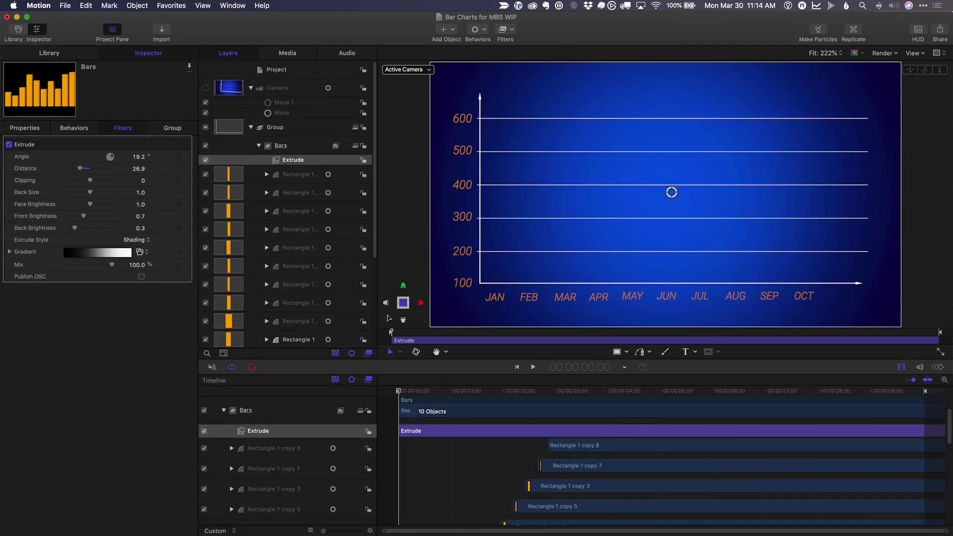
pyautogui.click(393, 234)
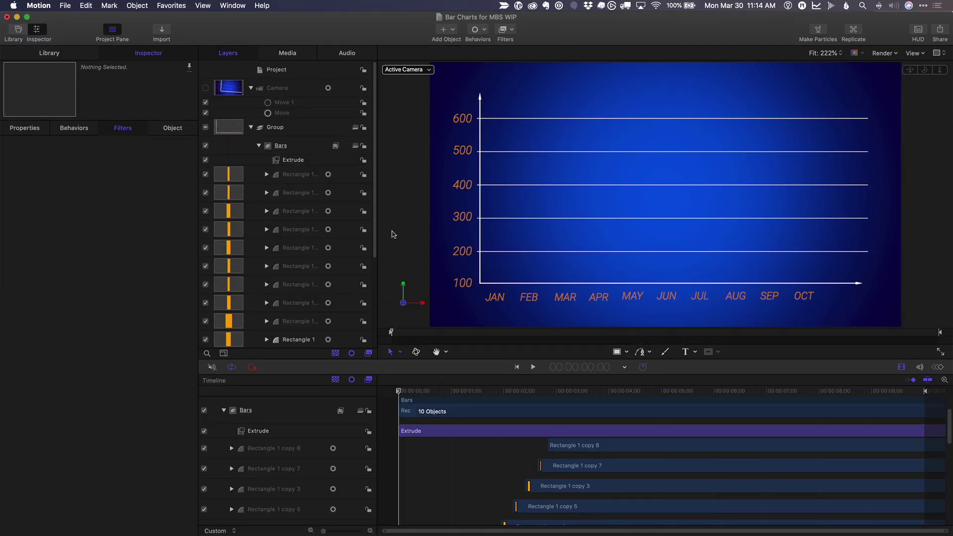
# Step: Play the project to watch the extruded bars rise from JAN onward with their labels
pyautogui.press('space')
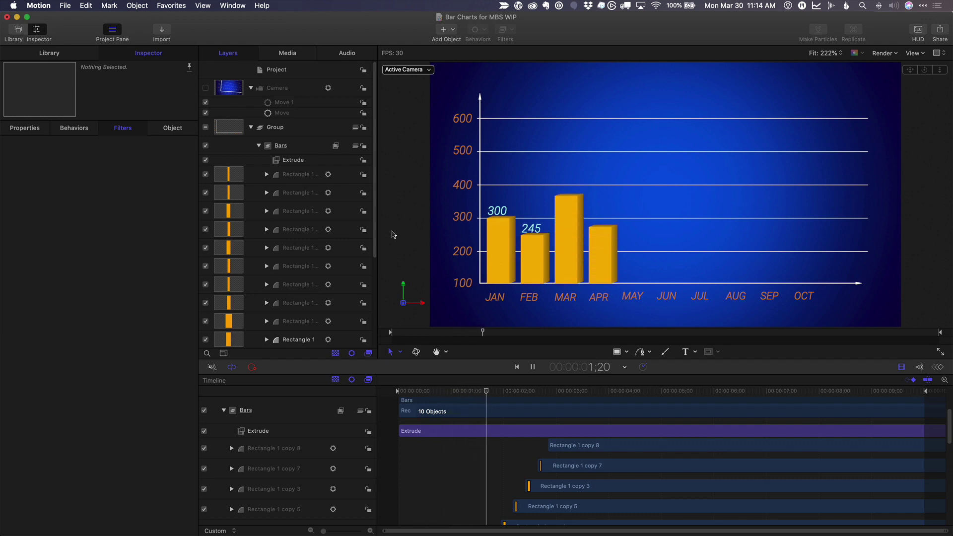